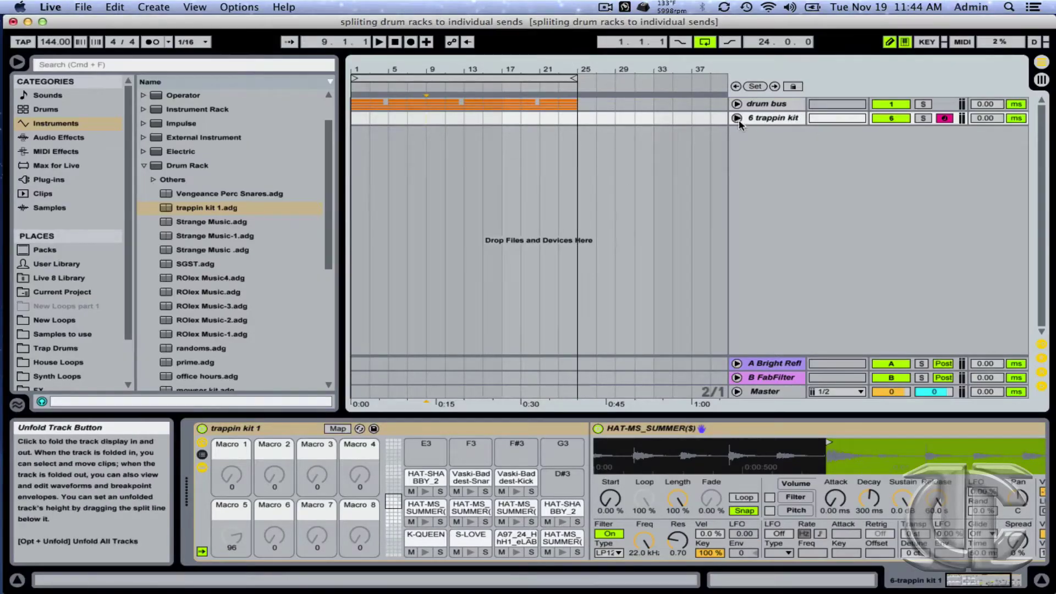
# Add an empty Drum Rack as a new track beside the 6 trappin kit track.
pyautogui.click(737, 118)
pyautogui.click(760, 122)
pyautogui.scroll(3, 215, 189)
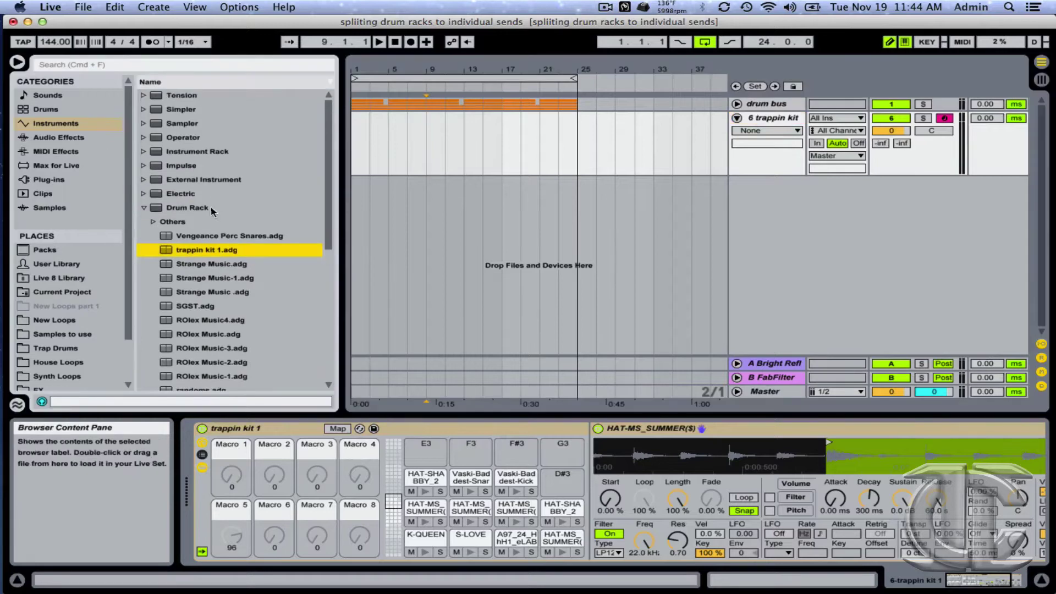
pyautogui.moveTo(184, 208); pyautogui.dragTo(341, 214)
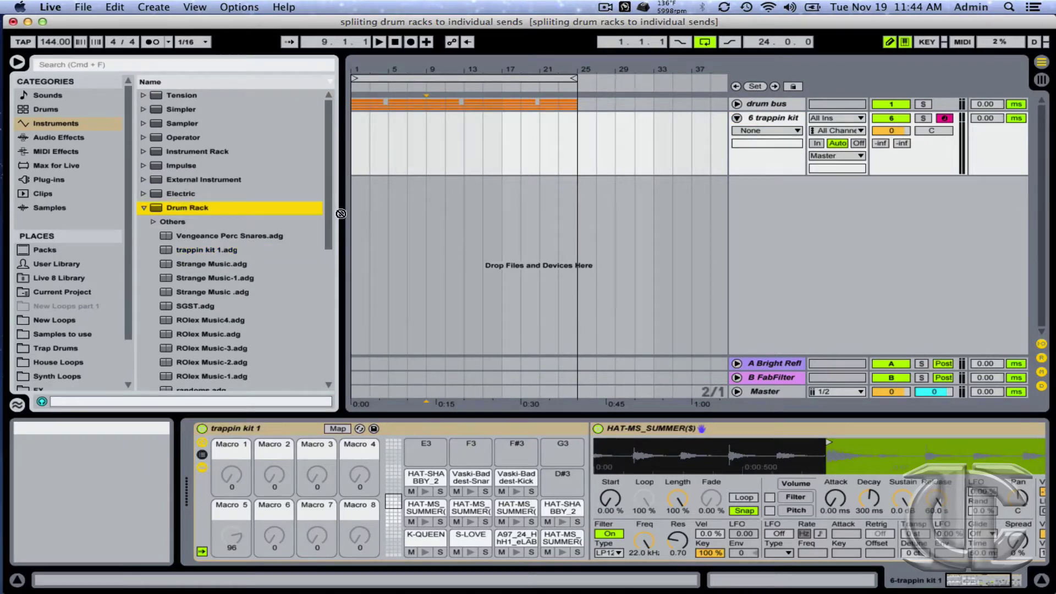
pyautogui.moveTo(472, 194); pyautogui.dragTo(472, 195)
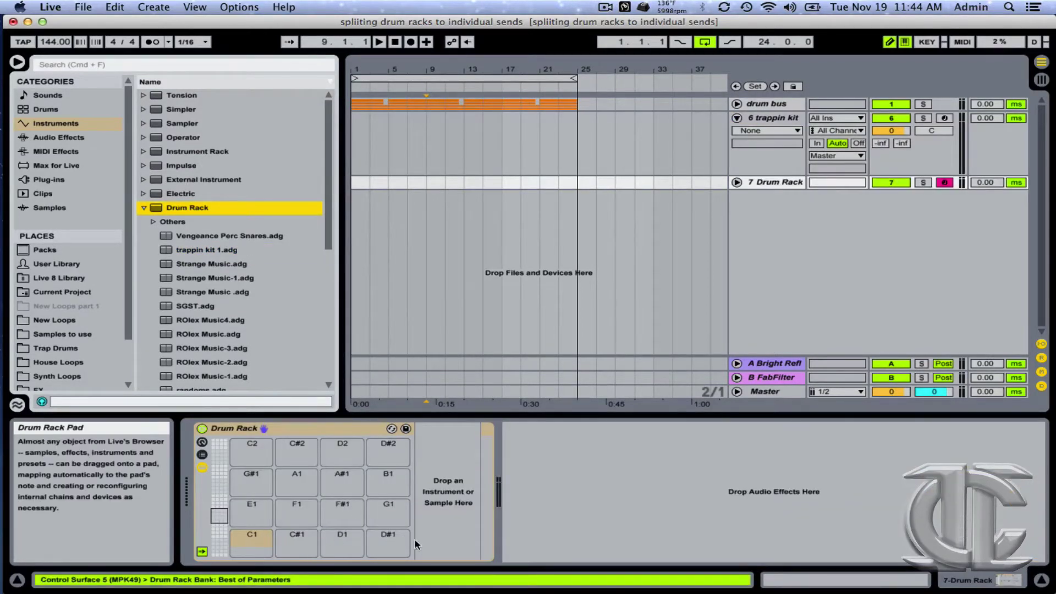
# Insert an empty MIDI clip over bars 1–5 on the 7 Drum Rack track.
pyautogui.click(773, 117)
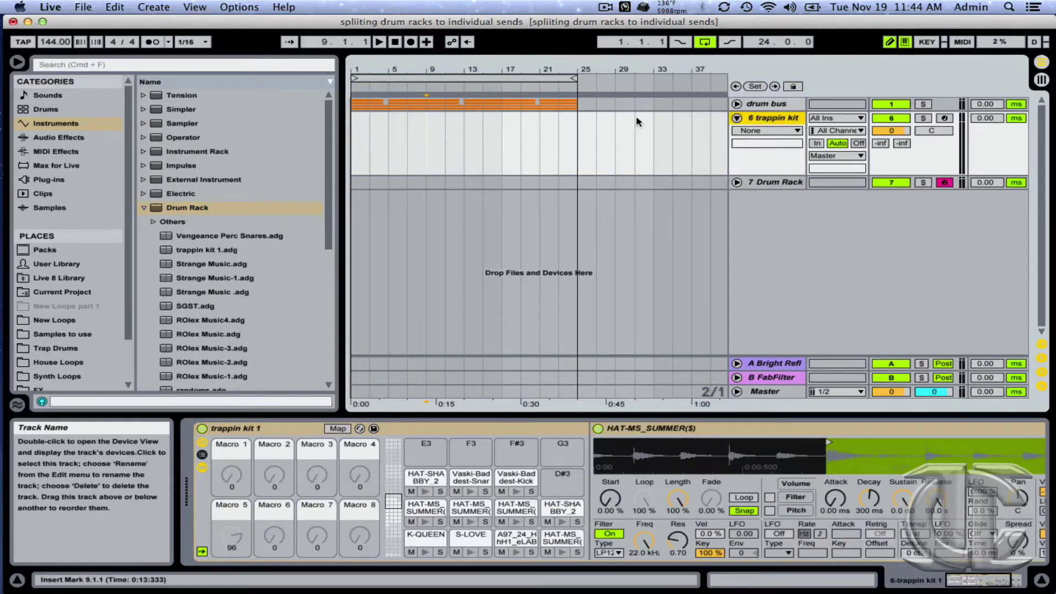
pyautogui.click(369, 126)
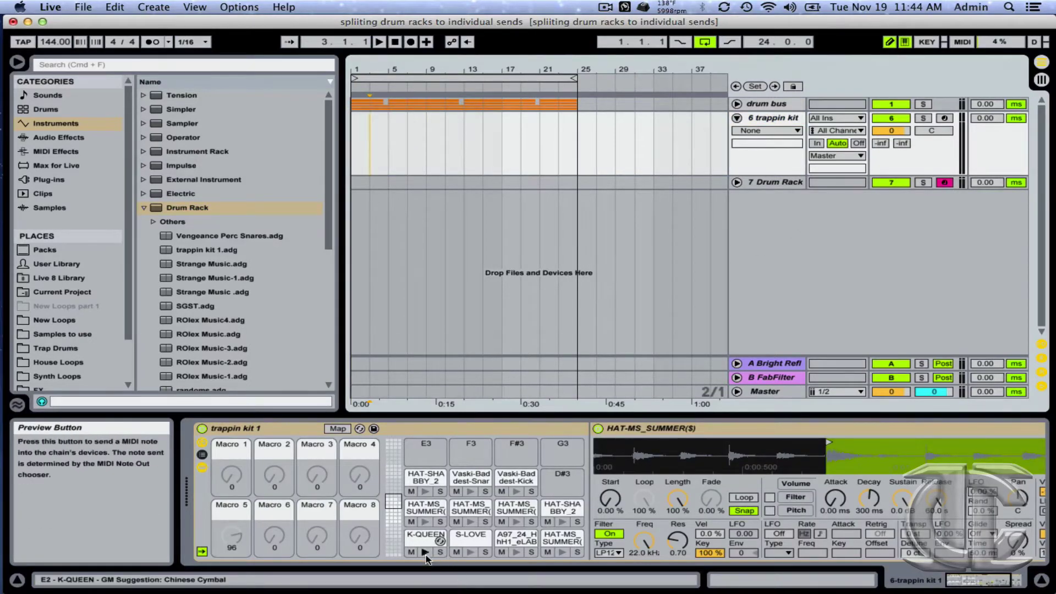
pyautogui.scroll(-4, 427, 551)
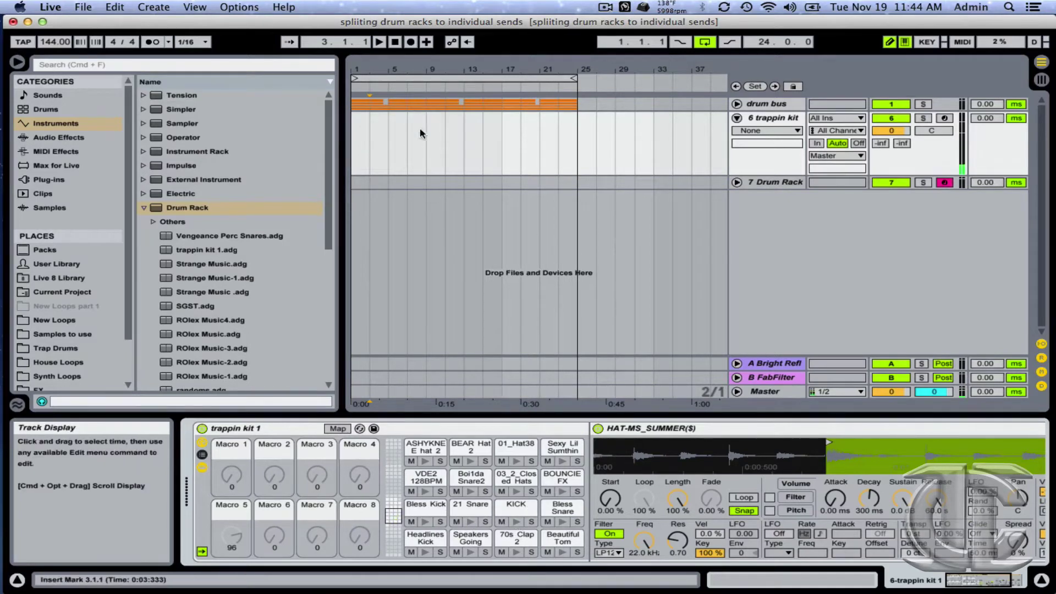
pyautogui.click(407, 183)
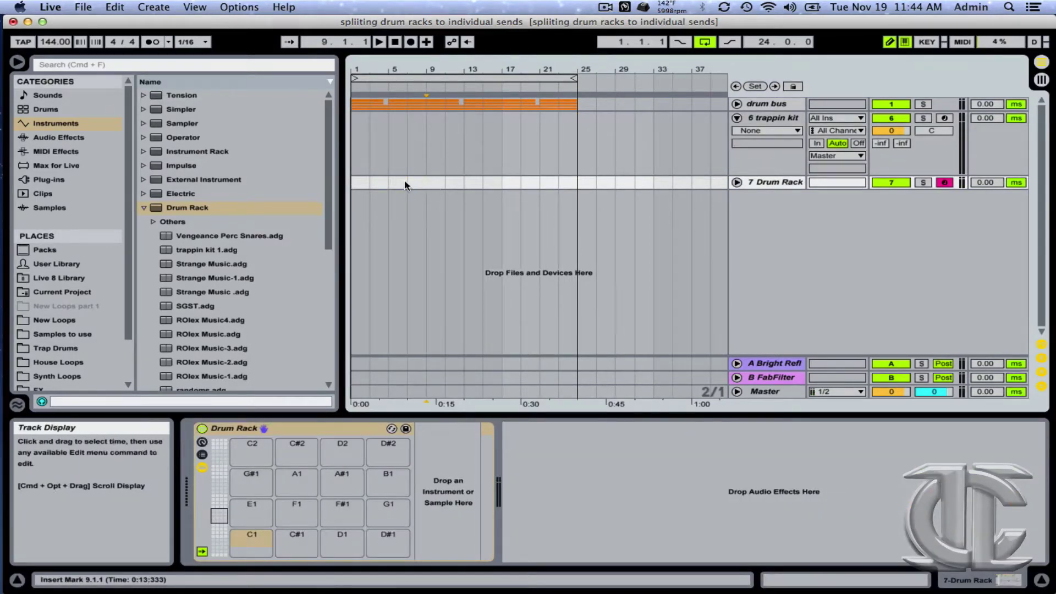
pyautogui.moveTo(405, 185); pyautogui.dragTo(337, 185)
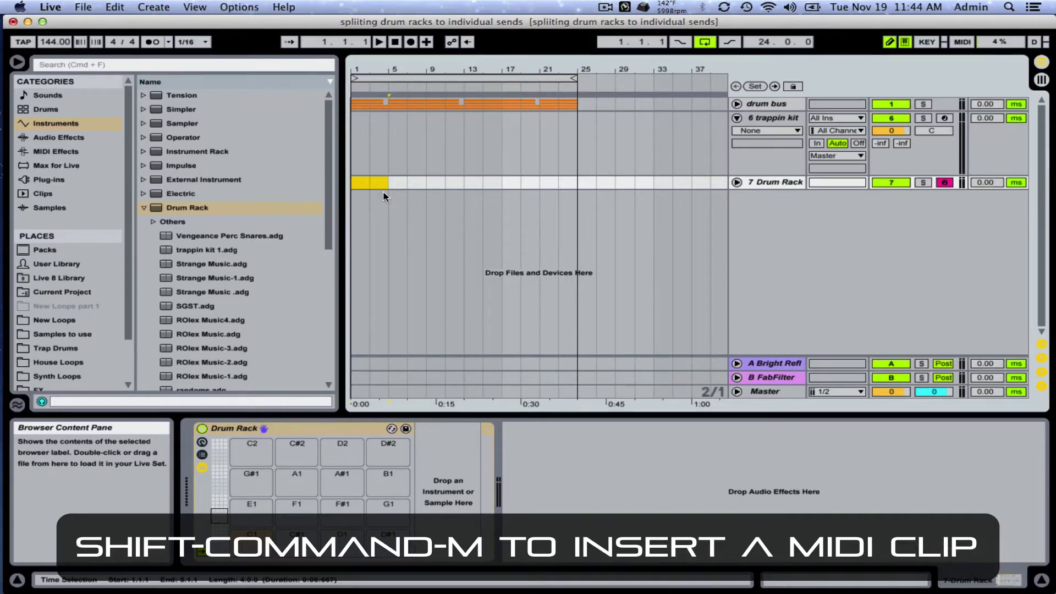
pyautogui.press('shift+super+m')
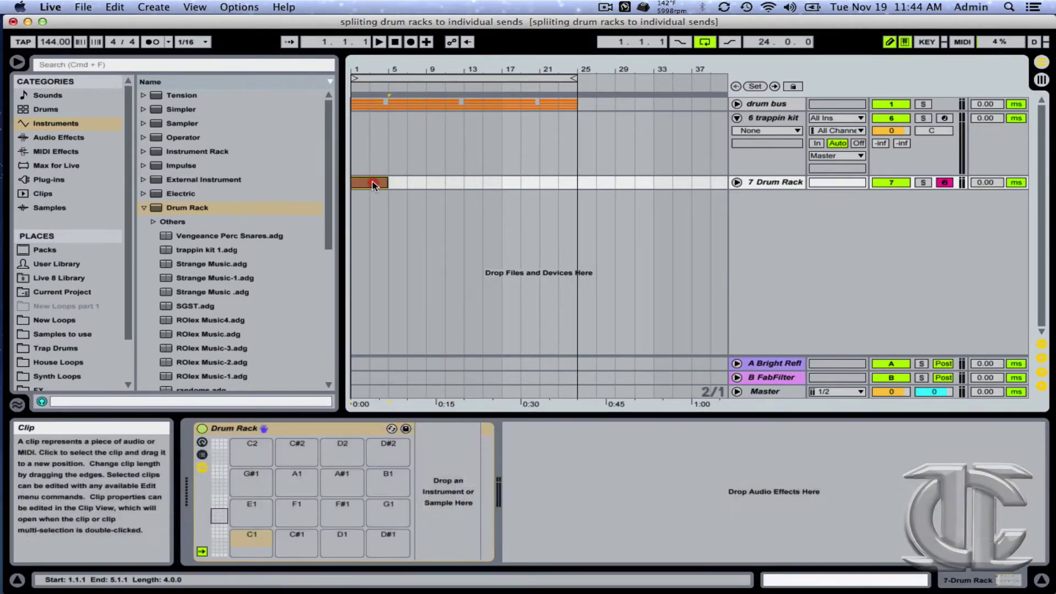
# View the Drum Rack clip's notes, then add an empty four-bar MIDI clip on 6 trappin kit.
pyautogui.doubleClick(373, 184)
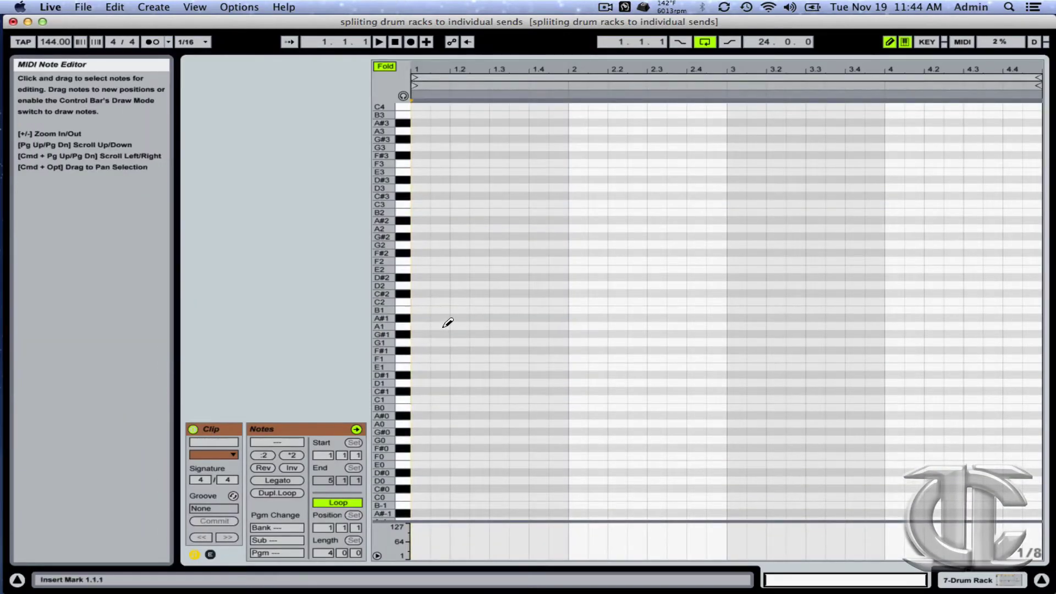
pyautogui.press('shift')
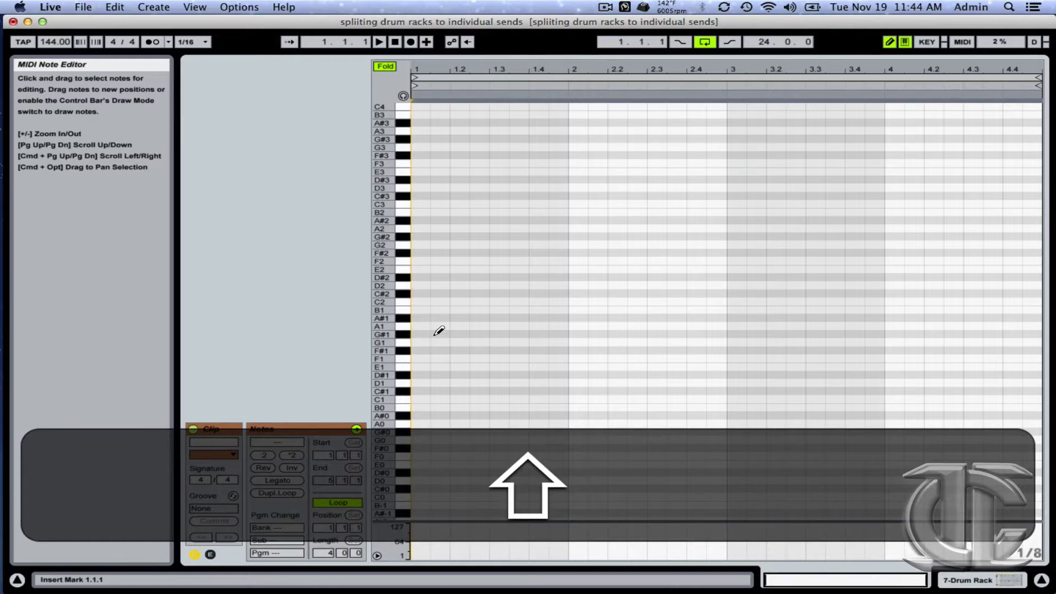
pyautogui.hotkey('shift', 'Tab')
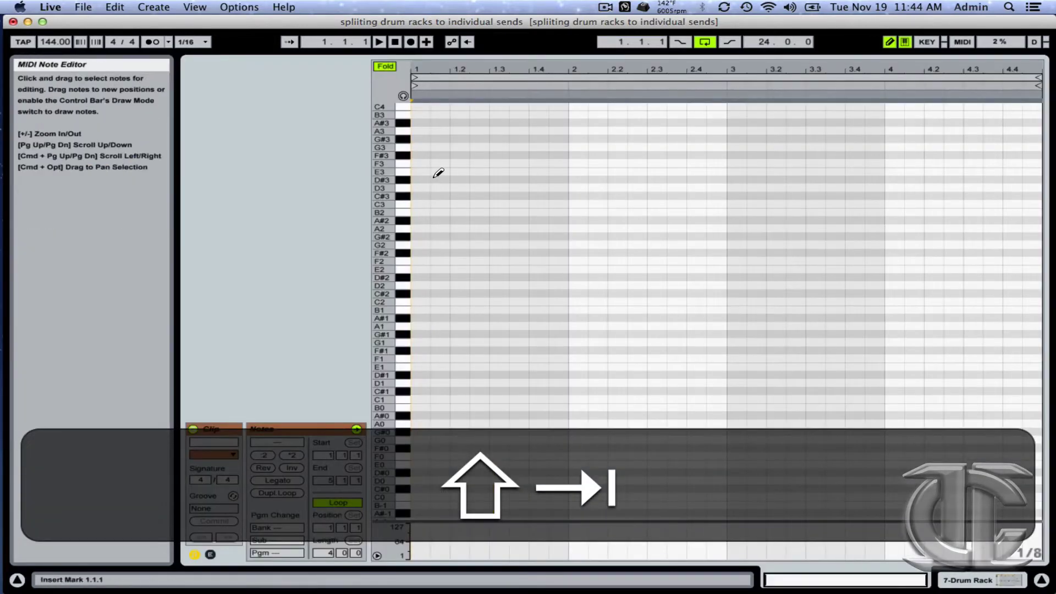
pyautogui.hotkey('shift', 'Tab')
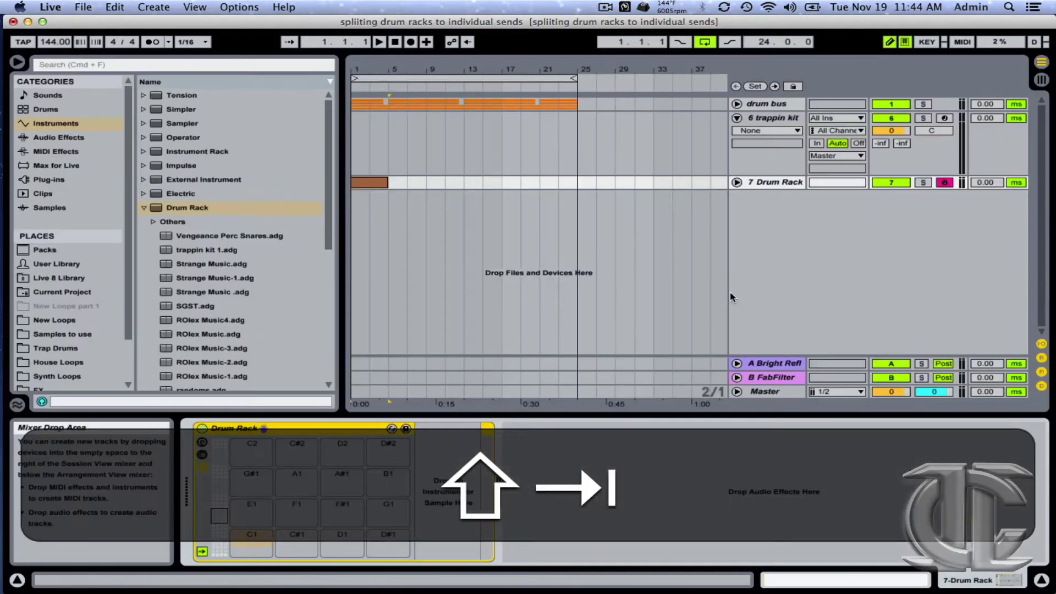
pyautogui.click(763, 138)
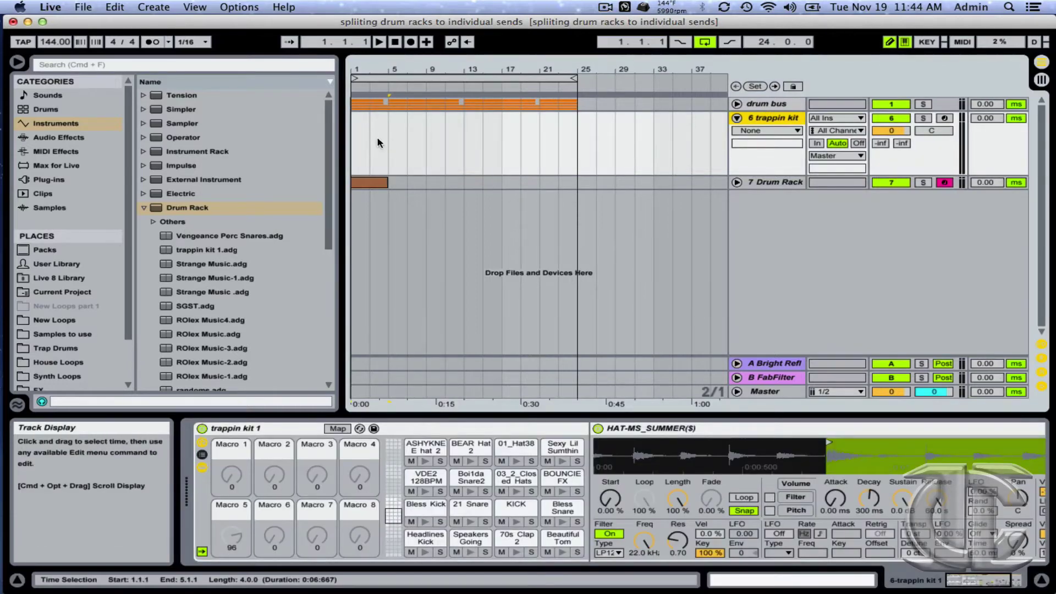
pyautogui.press('shift+super+m')
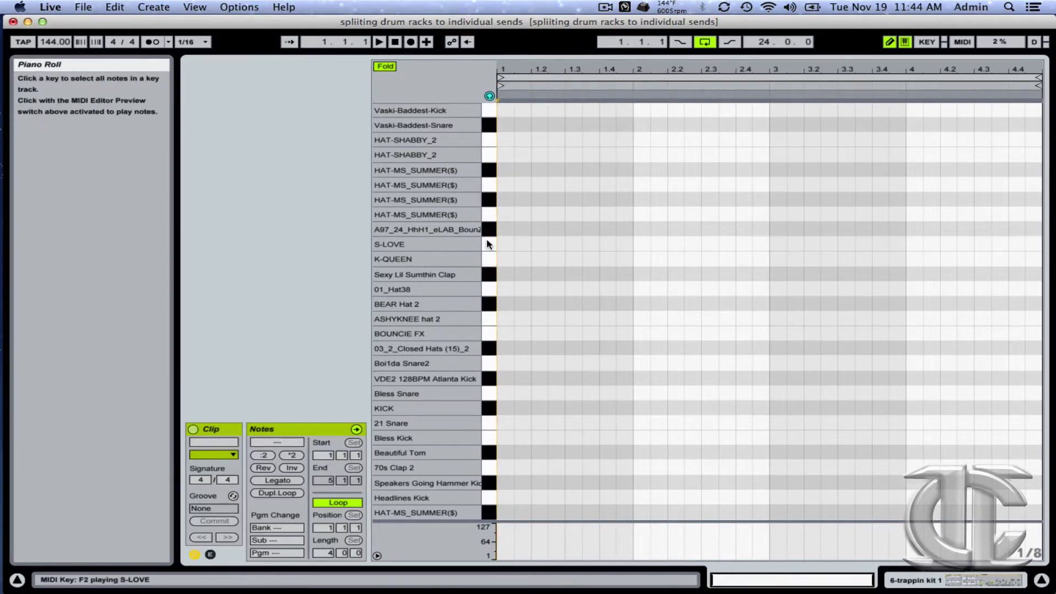
# Place 70s Clap 2 hits at 1.3, 2.3 and 3.3 and play them back.
pyautogui.click(490, 187)
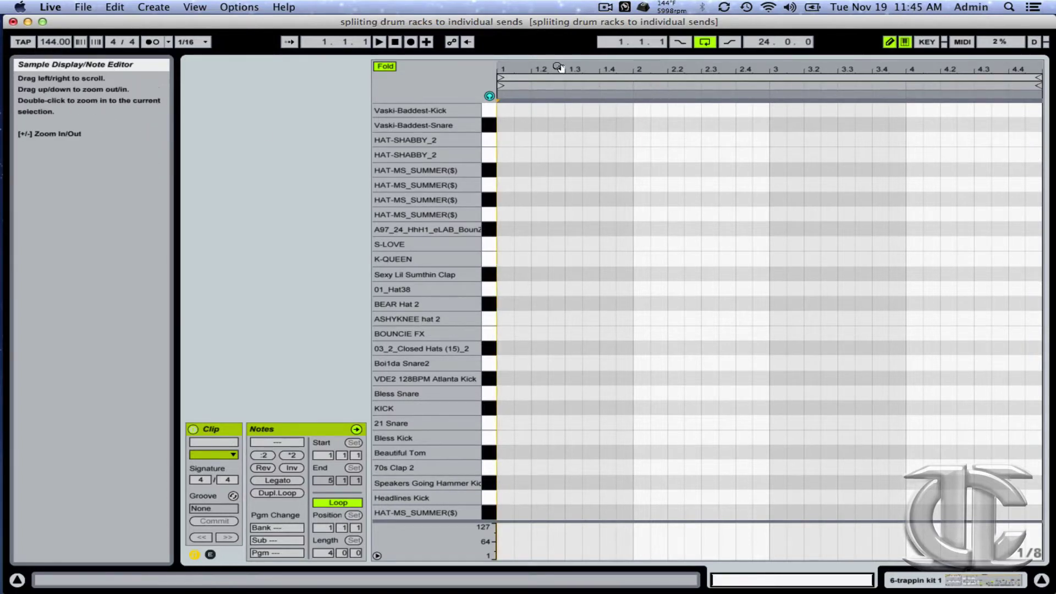
pyautogui.click(578, 467)
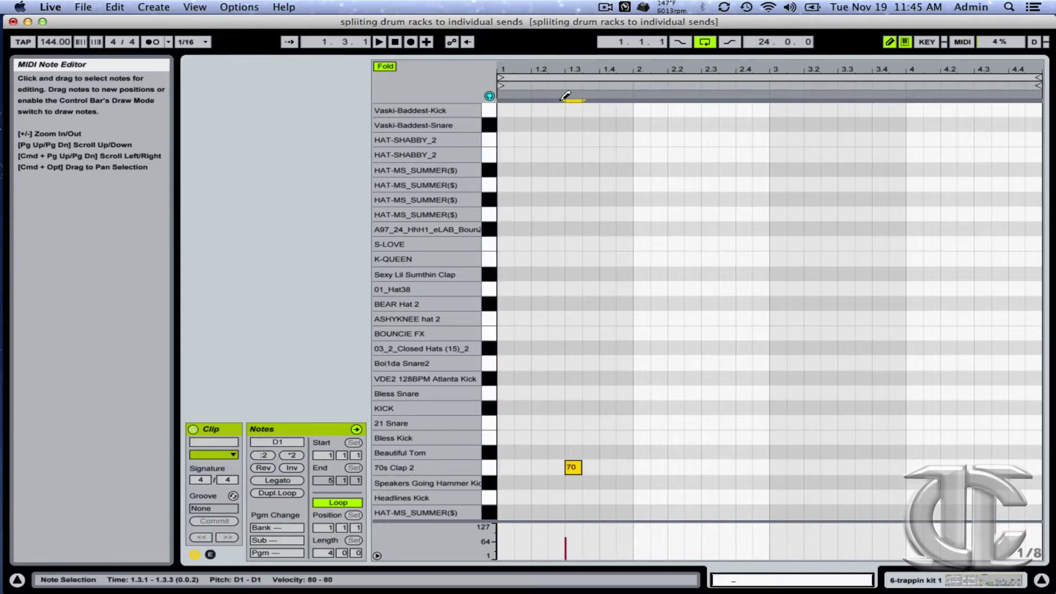
pyautogui.click(711, 467)
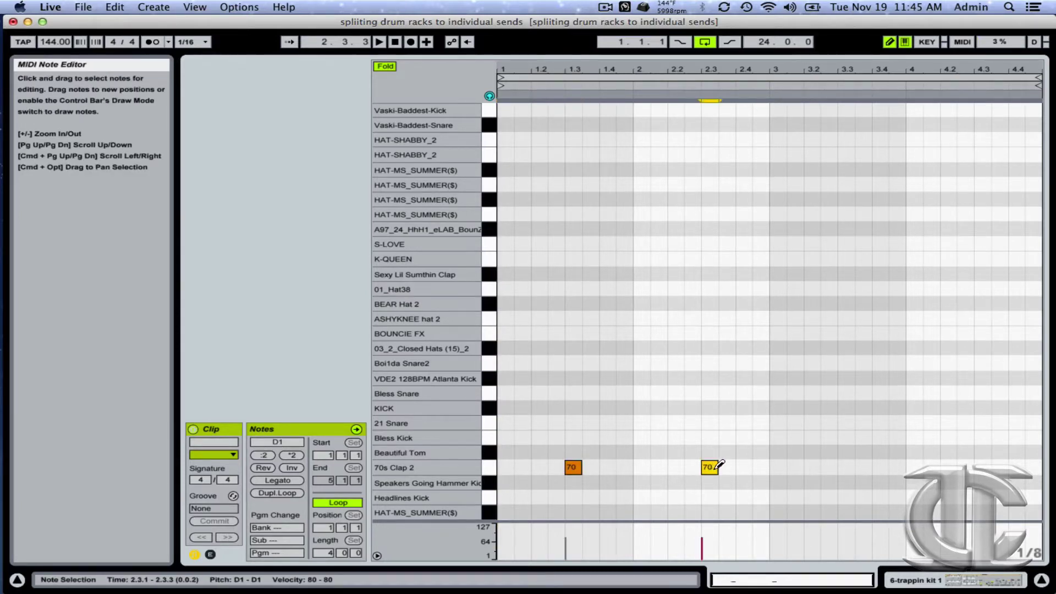
pyautogui.click(847, 467)
pyautogui.press('space')
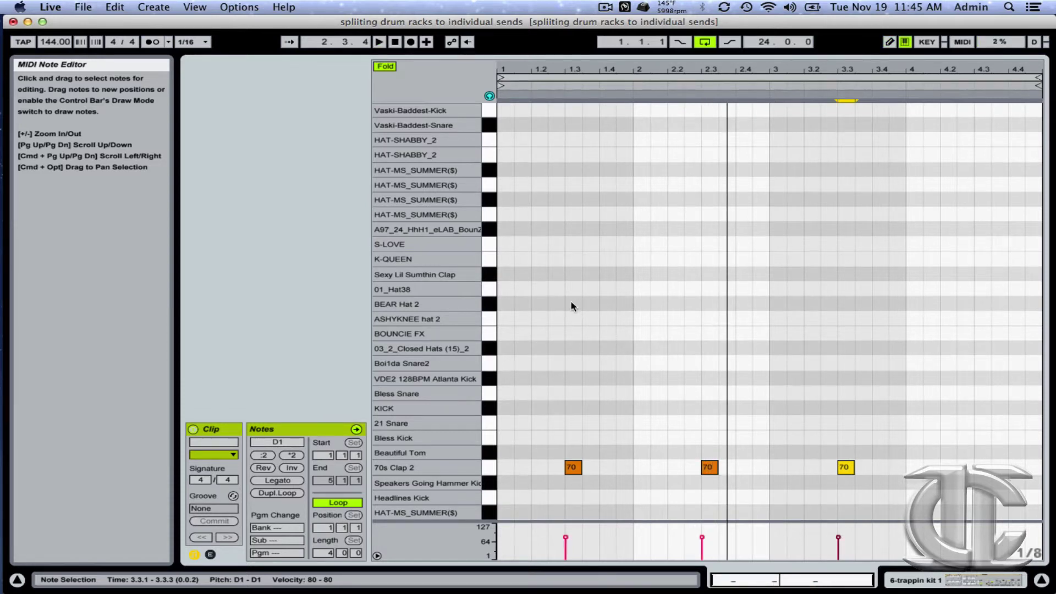
# Draw a VDE2 128BPM Atlanta Kick note at the clip start.
pyautogui.press('b')
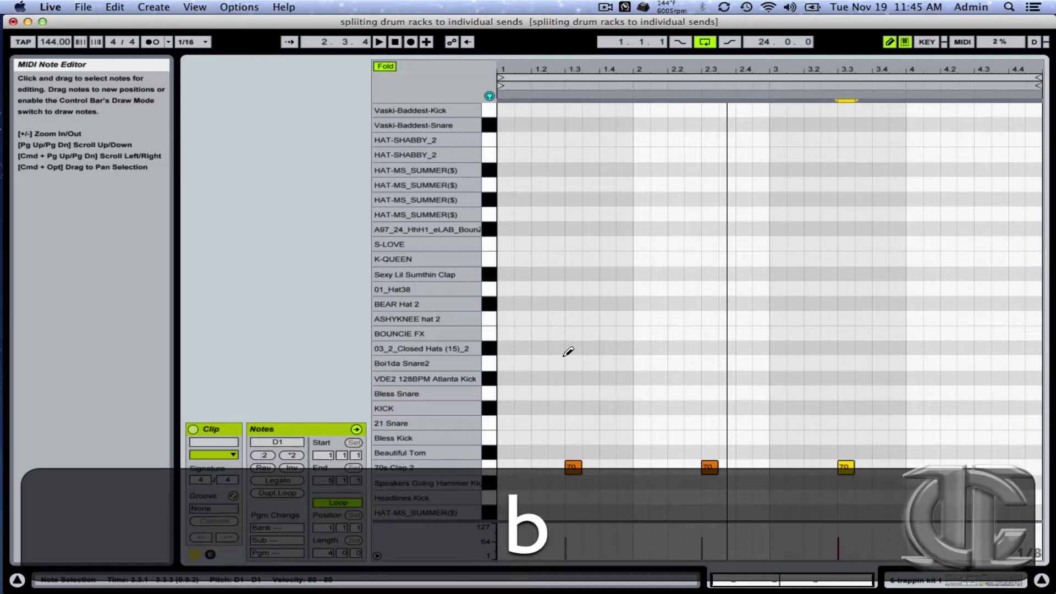
pyautogui.press('b')
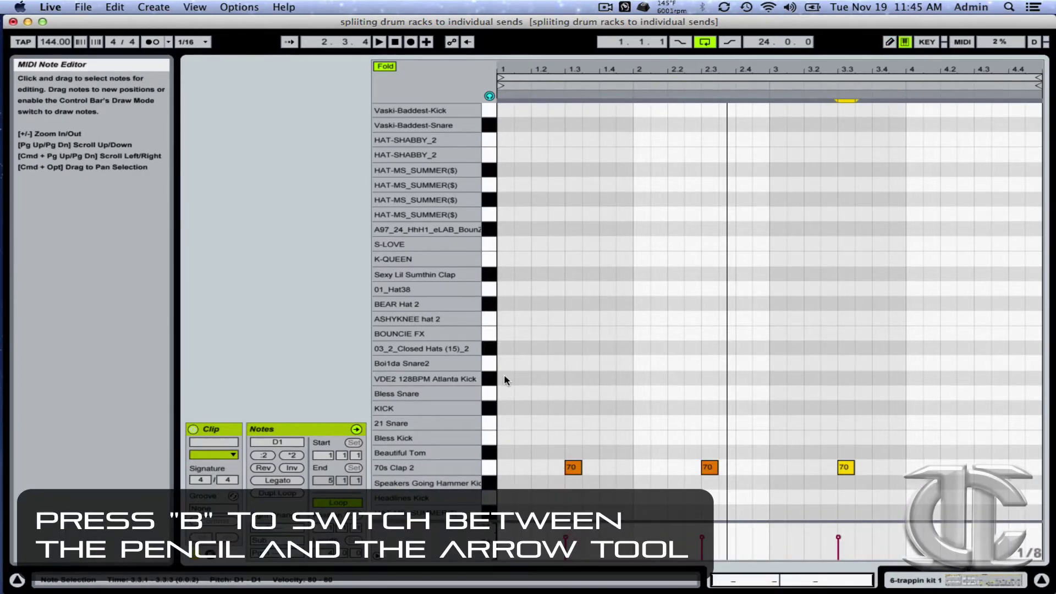
pyautogui.doubleClick(505, 379)
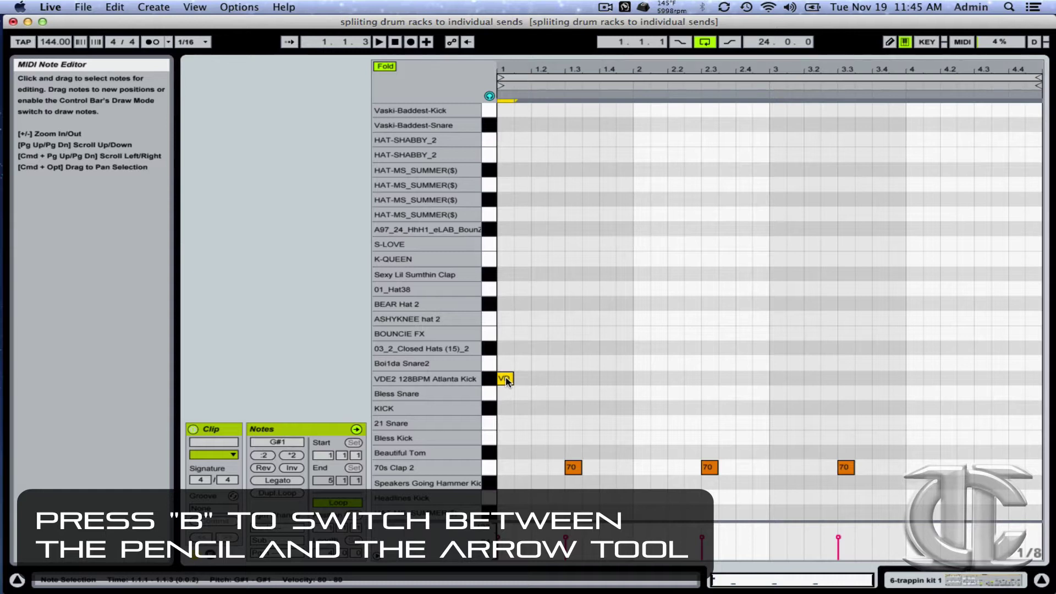
pyautogui.doubleClick(507, 380)
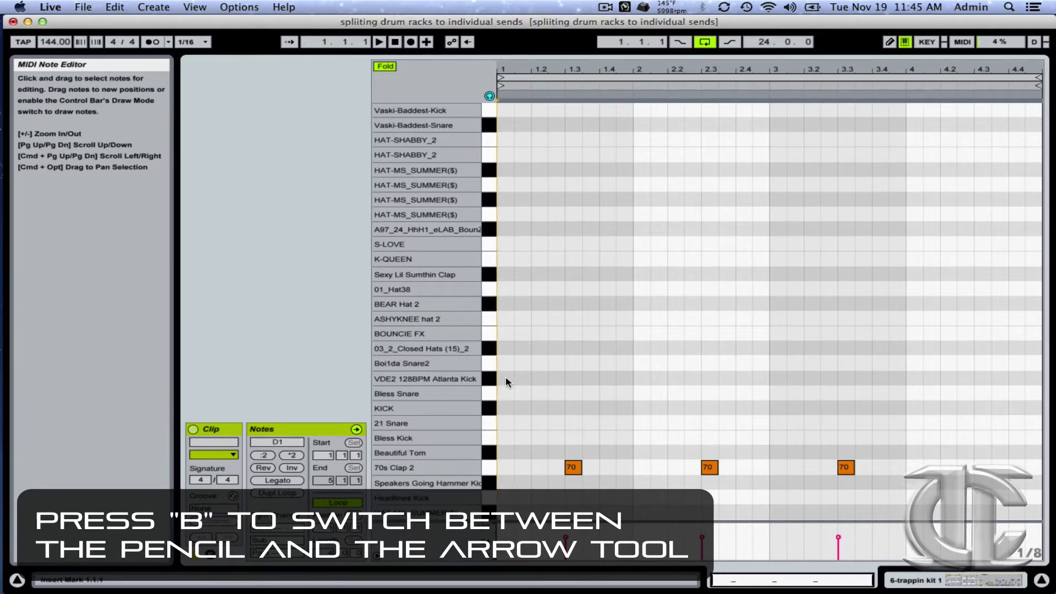
pyautogui.doubleClick(507, 379)
pyautogui.doubleClick(506, 379)
pyautogui.press('b')
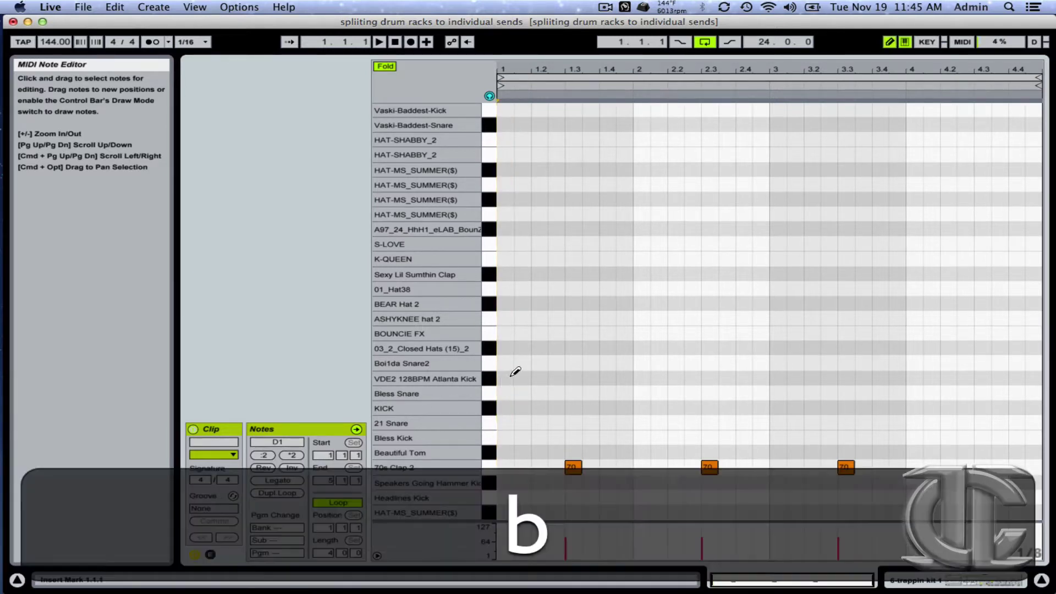
pyautogui.moveTo(516, 372)
pyautogui.mouseDown()
pyautogui.moveTo(902, 328)
pyautogui.moveTo(512, 363)
pyautogui.moveTo(529, 371)
pyautogui.moveTo(504, 379)
pyautogui.mouseUp()
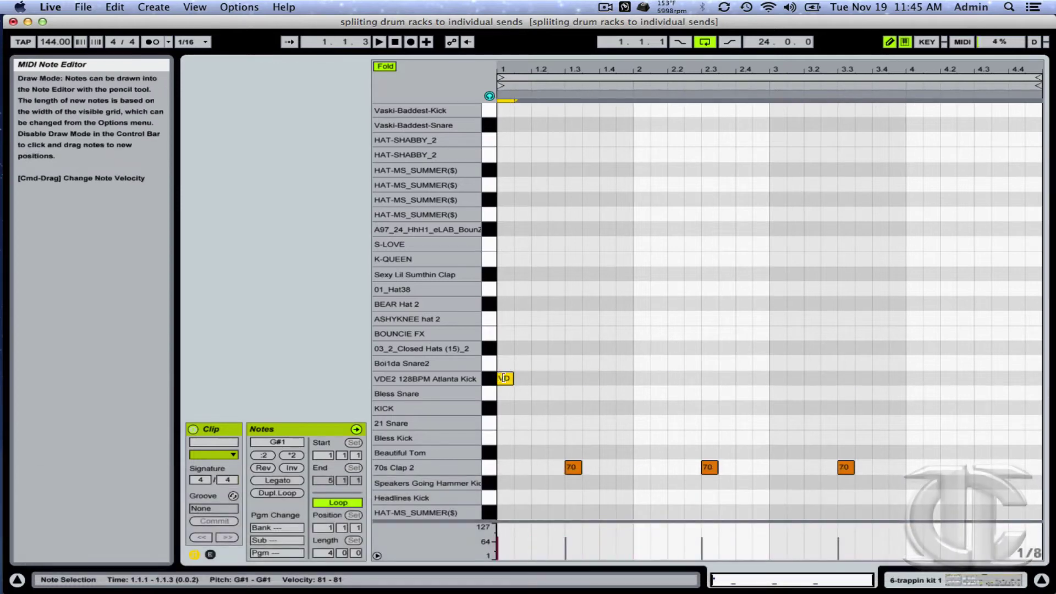
# Delete the leftover kick note and add a fourth 70s Clap 2 hit in bar 4.
pyautogui.click(504, 378)
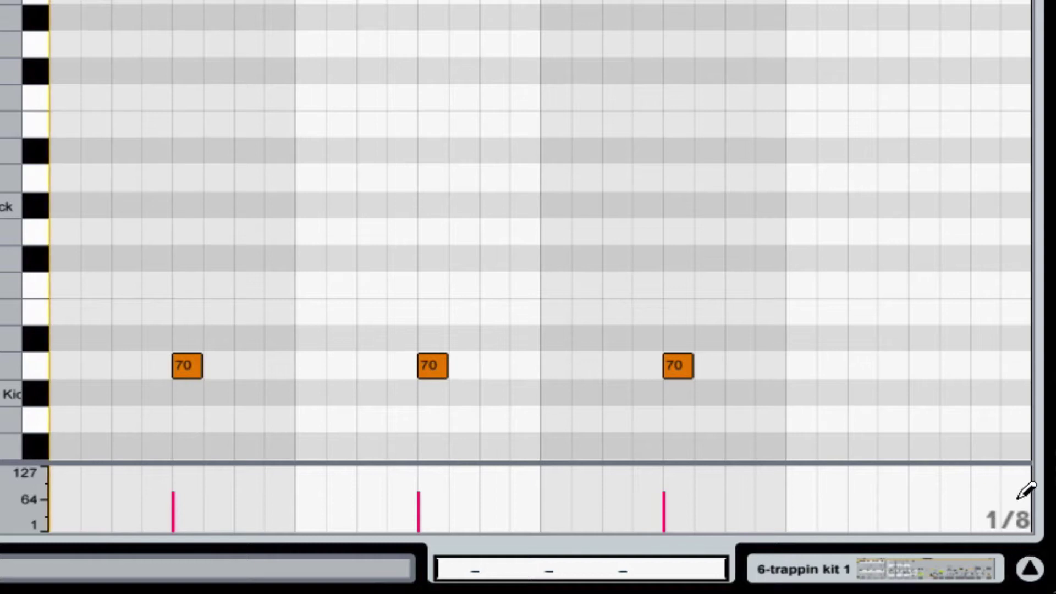
pyautogui.click(929, 363)
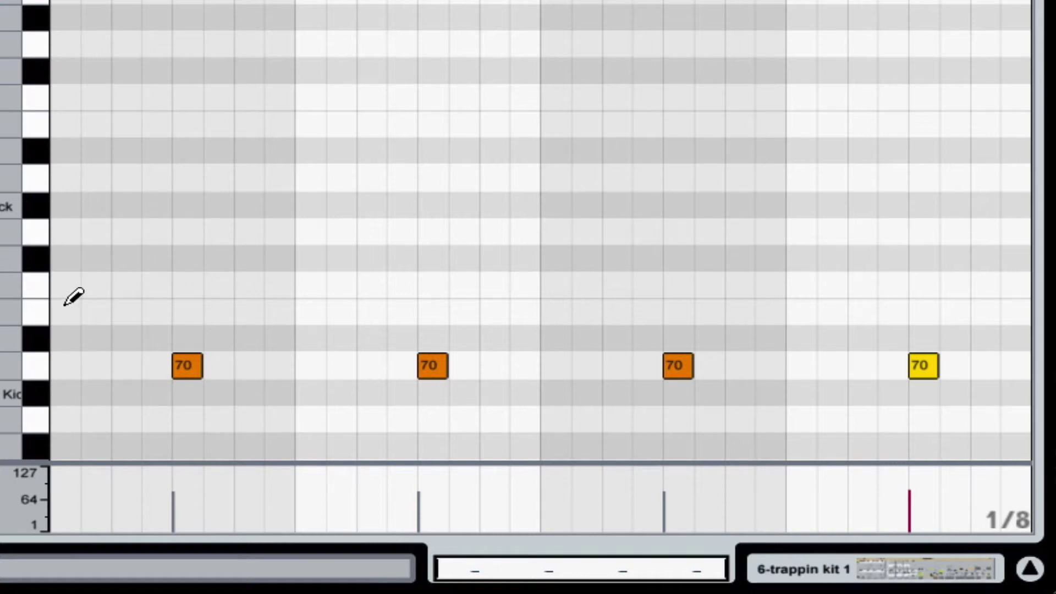
pyautogui.press('space')
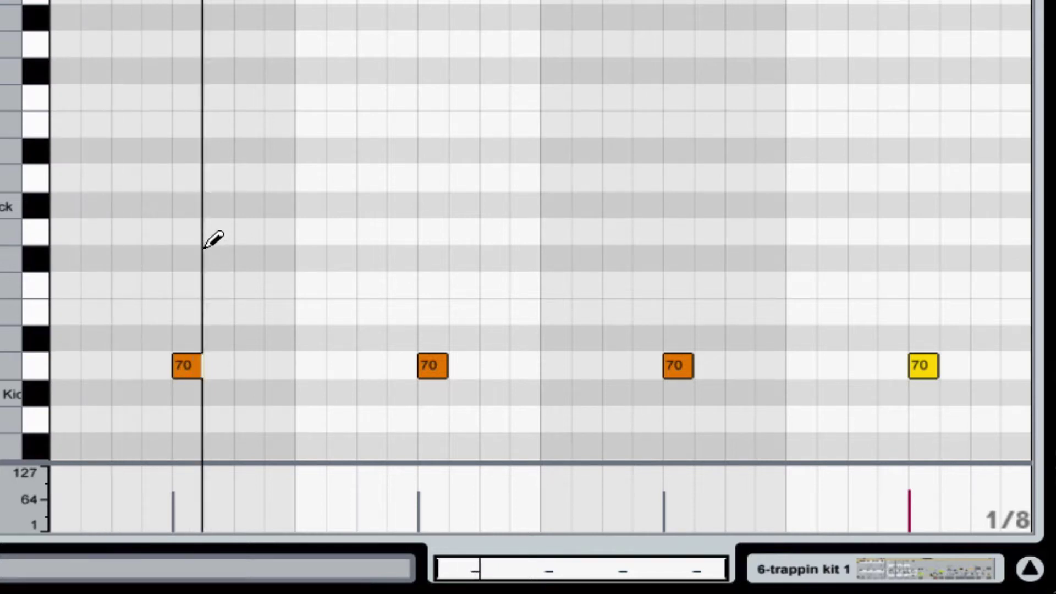
# Layer a Bless Snare hit on each of the four claps.
pyautogui.click(187, 232)
pyautogui.click(432, 232)
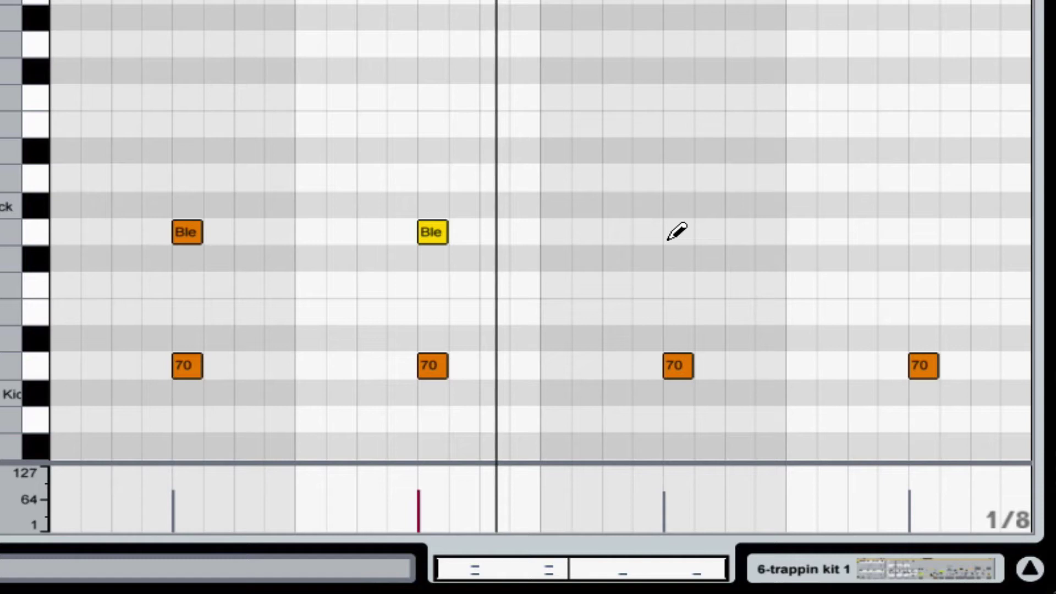
pyautogui.click(678, 232)
pyautogui.click(924, 232)
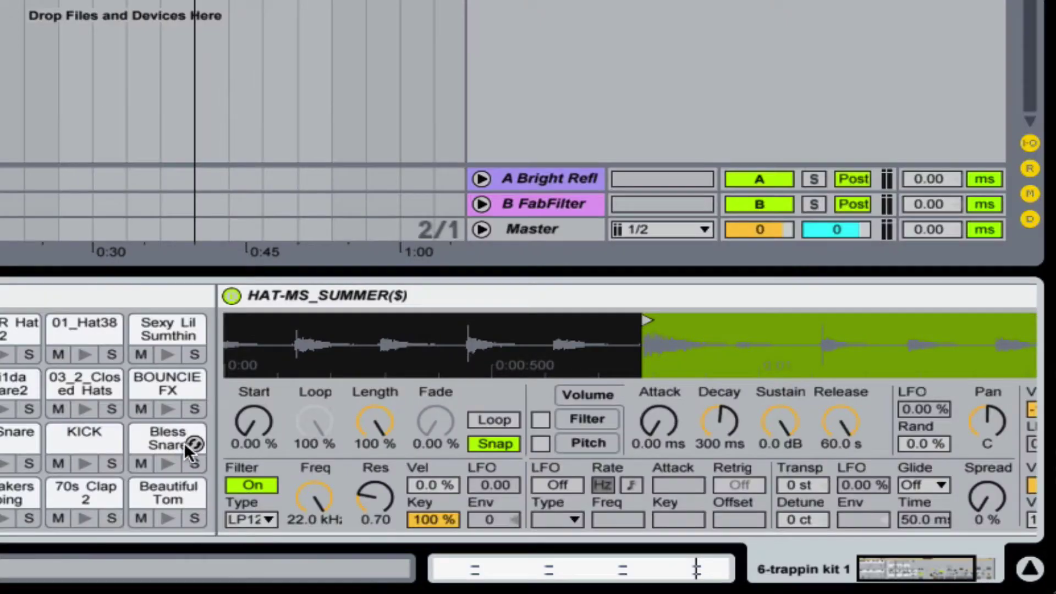
# Complete the Bless Snare and 70s Clap 2 pairs on beat 3, then deselect the notes.
pyautogui.moveTo(870, 559); pyautogui.dragTo(1054, 564)
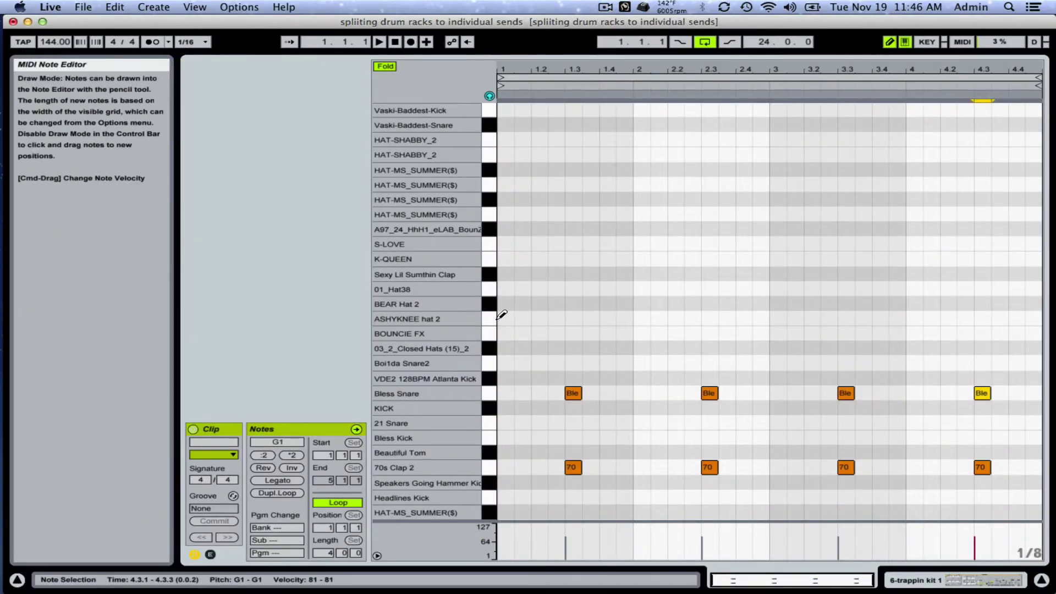
pyautogui.click(489, 320)
# Pencil a continuous sixteenth-note ASHYKNEE hat 2 run across bars 1–4 and play it back.
pyautogui.press('b')
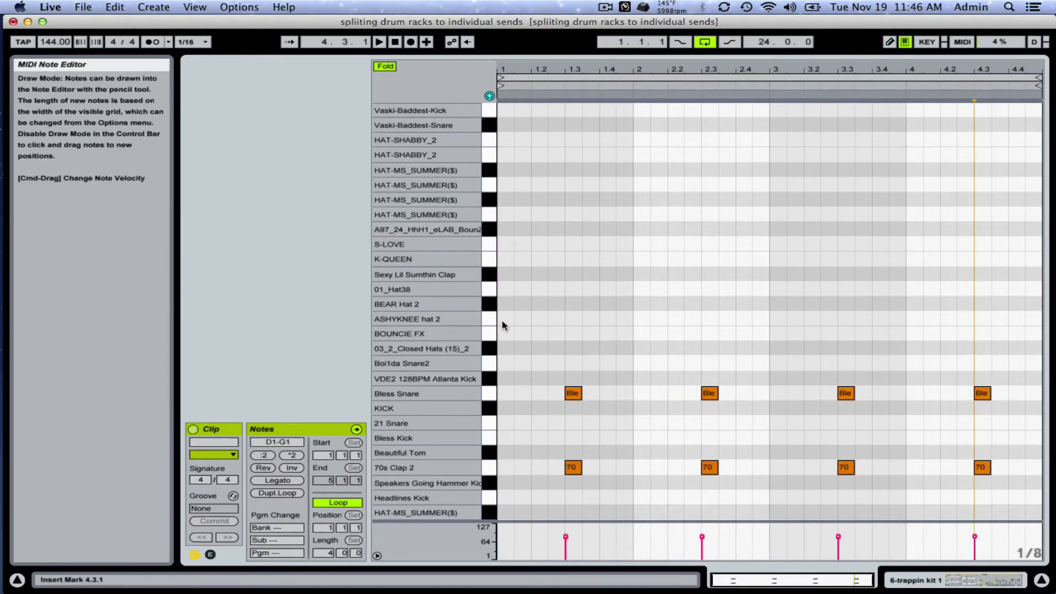
pyautogui.moveTo(501, 318); pyautogui.dragTo(1039, 319)
pyautogui.press('space')
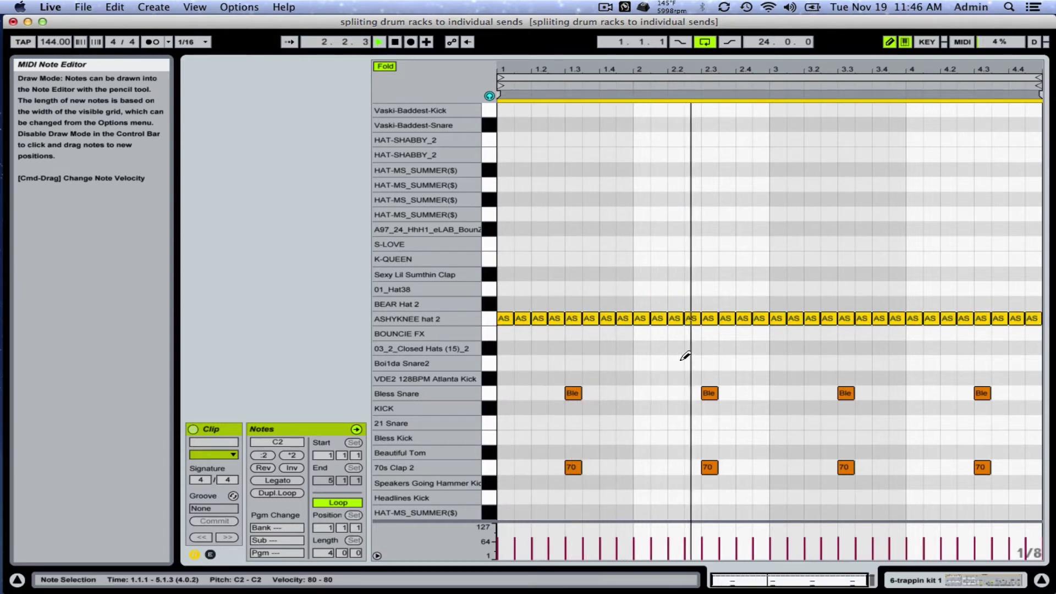
pyautogui.moveTo(567, 72); pyautogui.dragTo(606, 83)
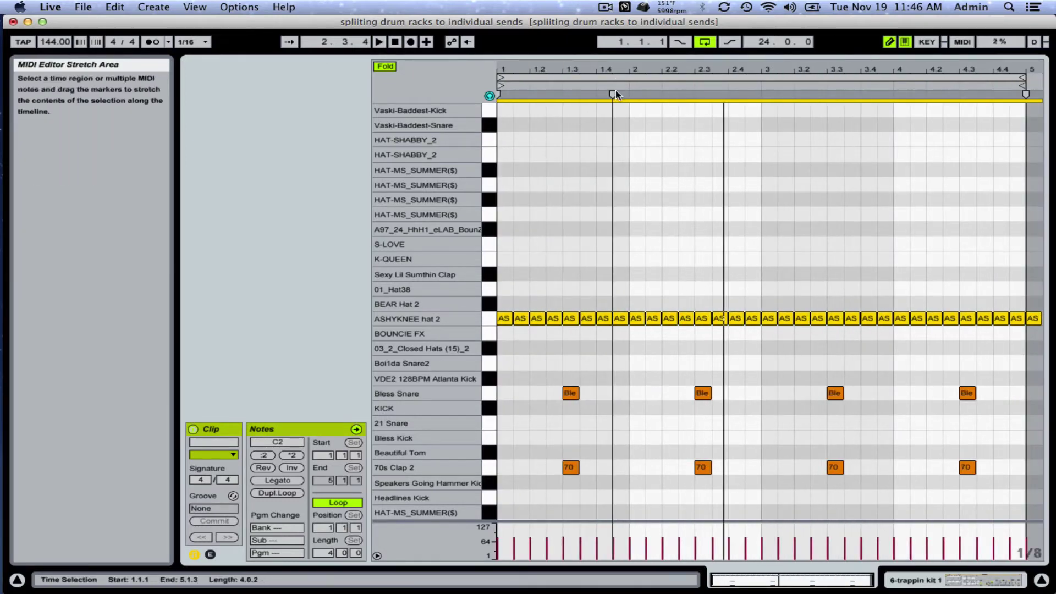
# Set the piano-roll grid to a fixed 32nd-note size.
pyautogui.press('super')
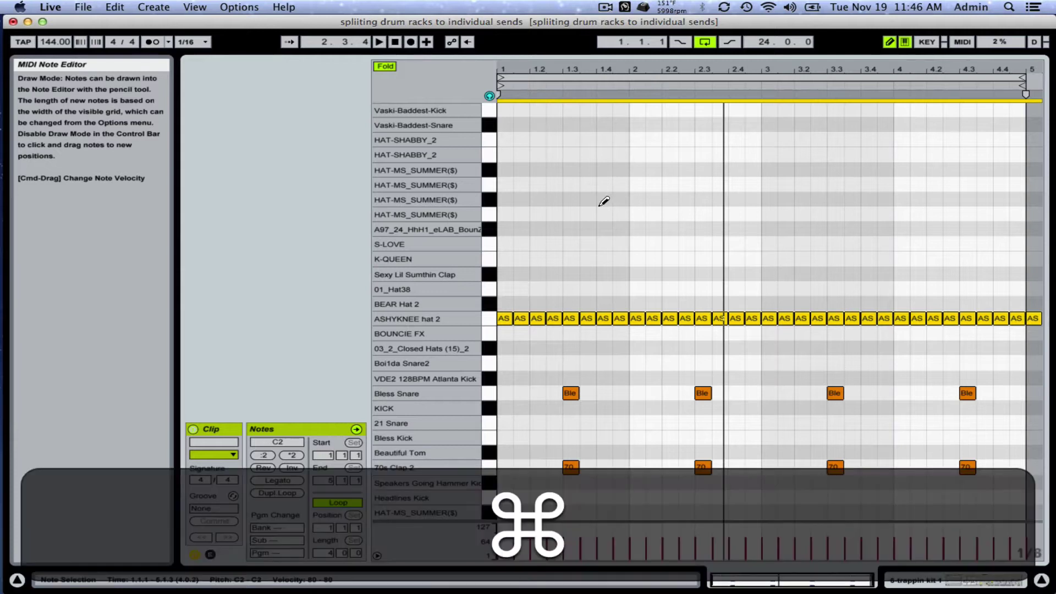
pyautogui.press('super+1')
pyautogui.press('super+2')
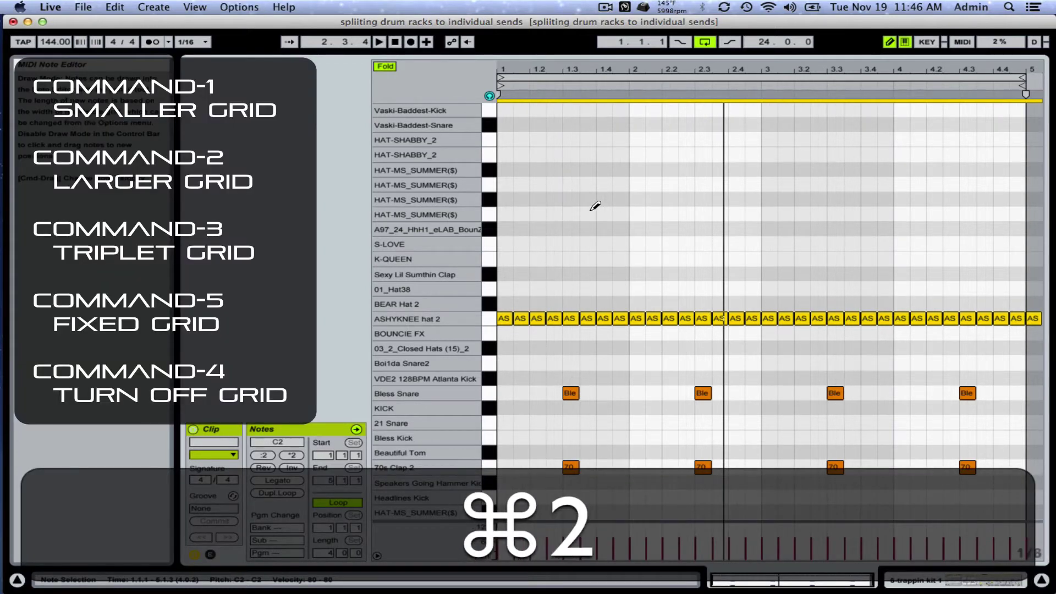
pyautogui.press('super+1')
pyautogui.press('super+1')
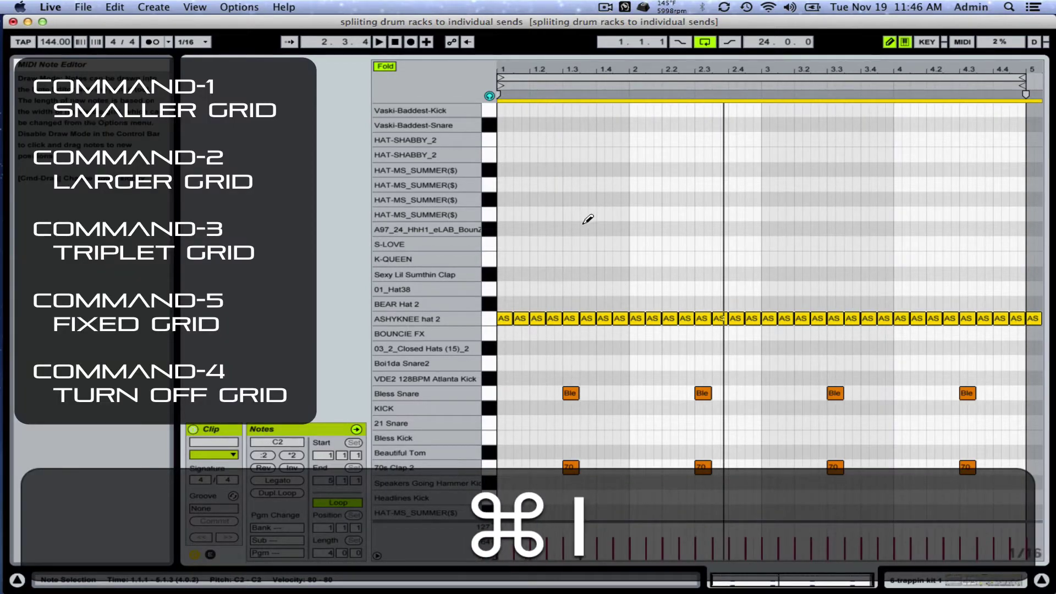
pyautogui.press('super+2')
pyautogui.press('super+2')
pyautogui.press('super+1')
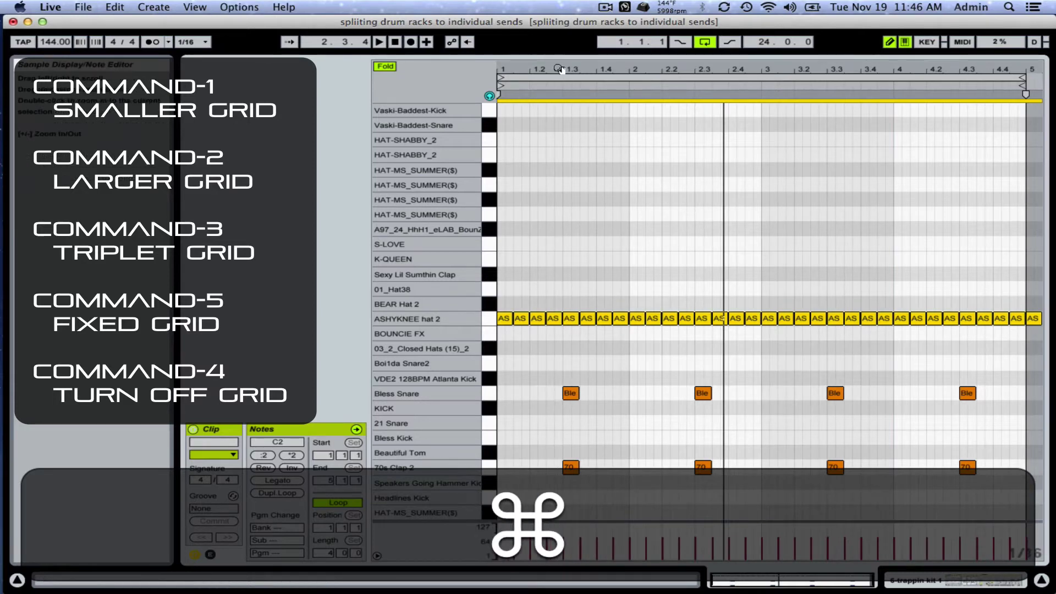
pyautogui.press('super+1')
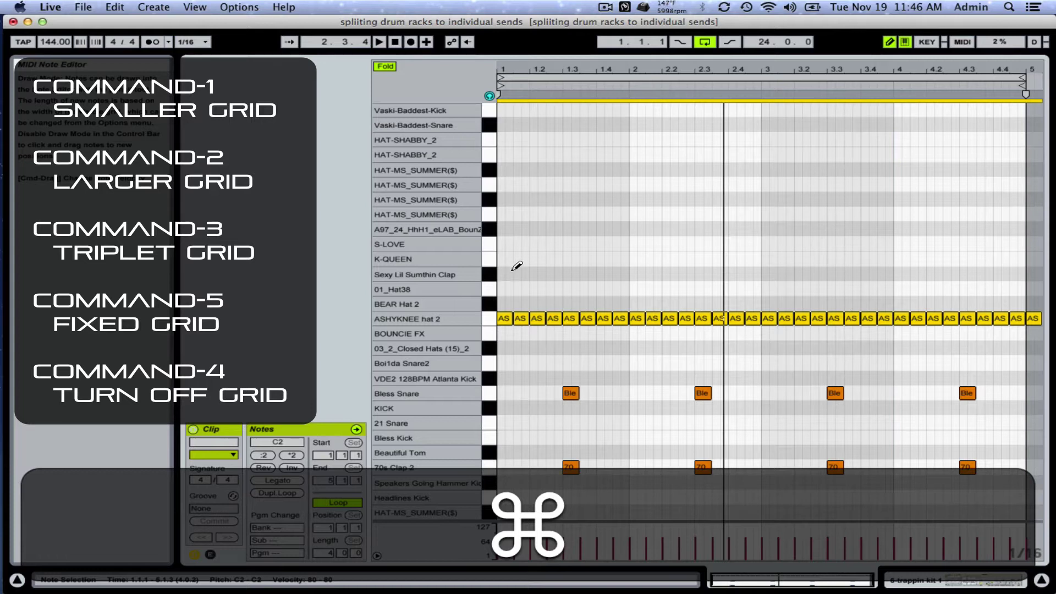
pyautogui.press('super+5')
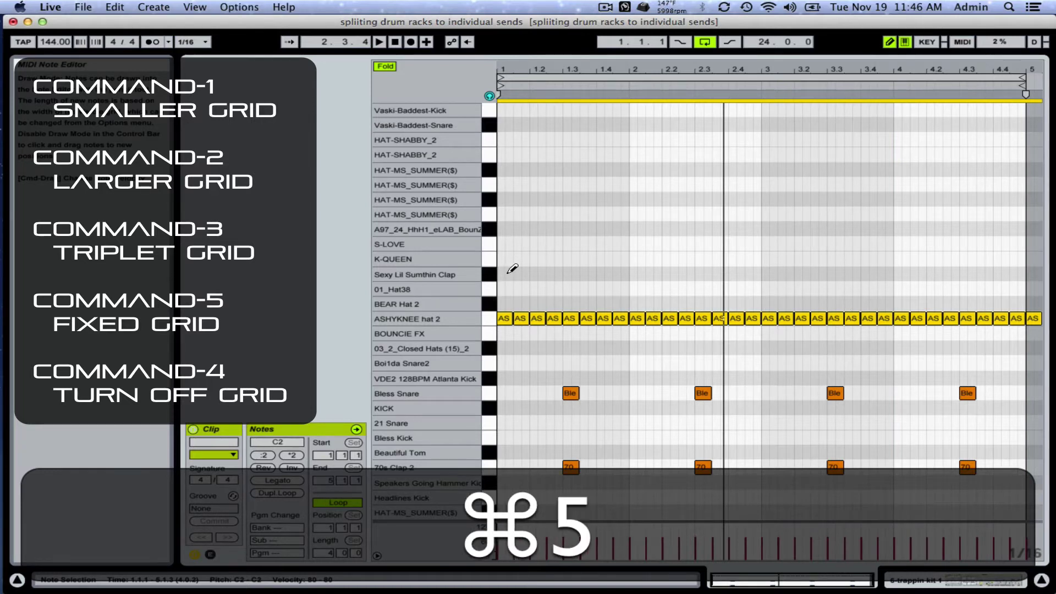
pyautogui.press('super+1')
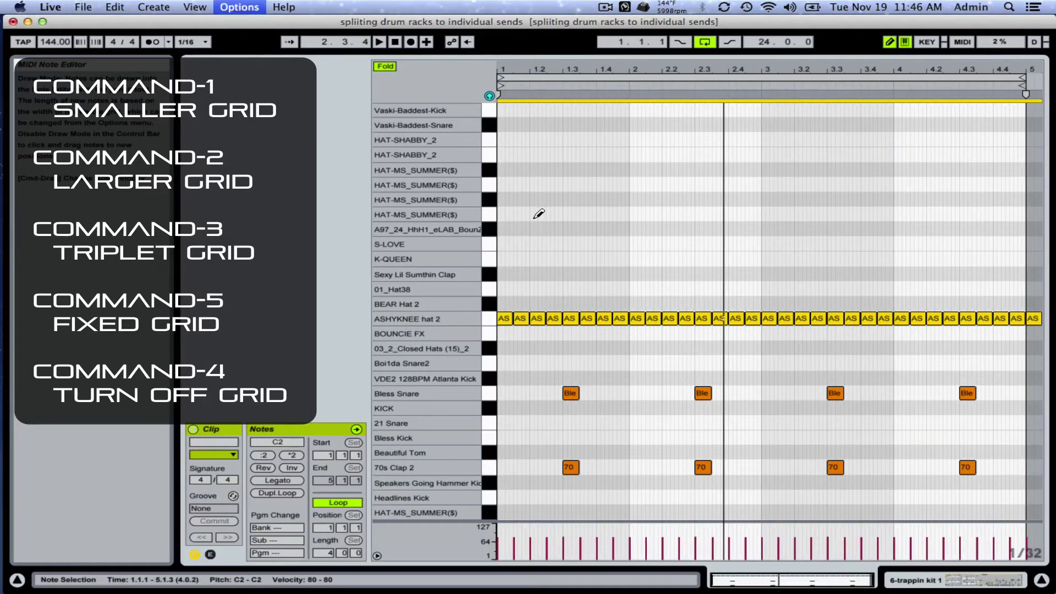
# Draw a four-hit hi-hat roll at 1.2 and an eight-note roll at 1.4.
pyautogui.moveTo(532, 64)
pyautogui.mouseDown()
pyautogui.moveTo(532, 77)
pyautogui.moveTo(532, 64)
pyautogui.mouseUp()
pyautogui.press('+')
pyautogui.press('+')
pyautogui.press('+')
pyautogui.press('+')
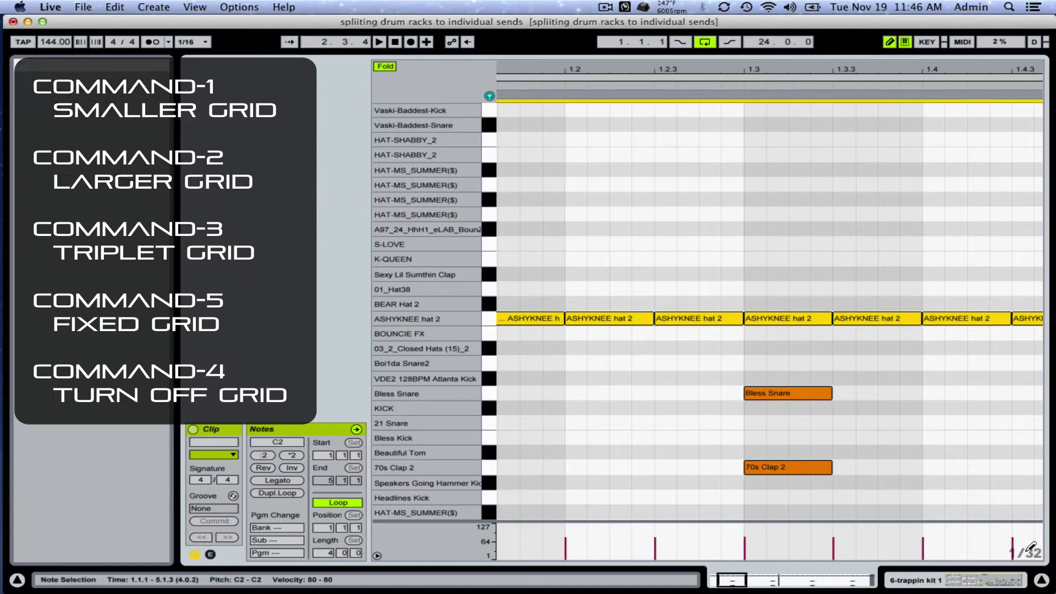
pyautogui.click(577, 318)
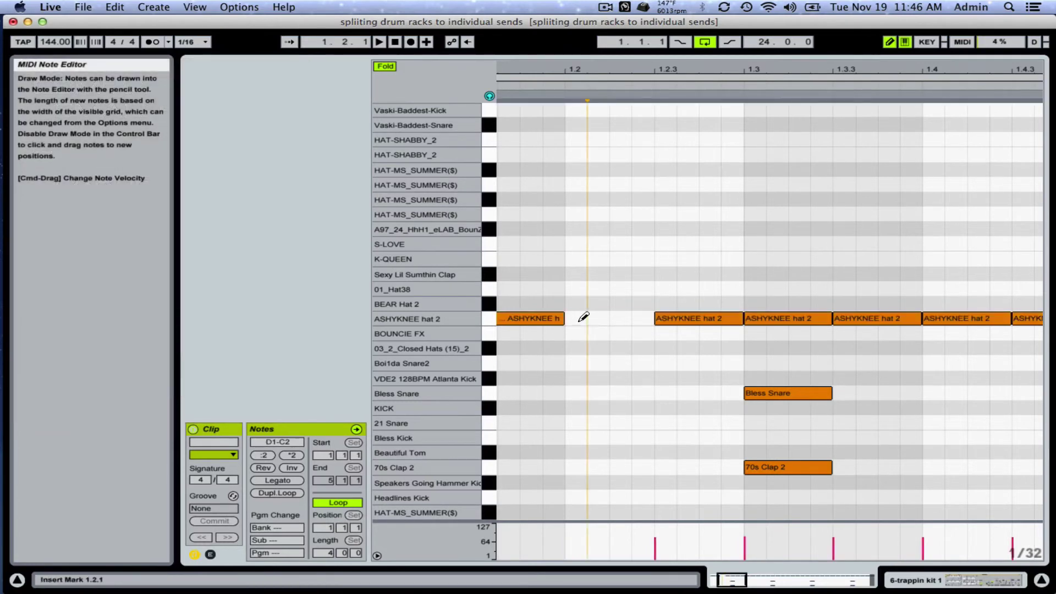
pyautogui.moveTo(572, 319)
pyautogui.mouseDown()
pyautogui.moveTo(663, 309)
pyautogui.moveTo(652, 310)
pyautogui.mouseUp()
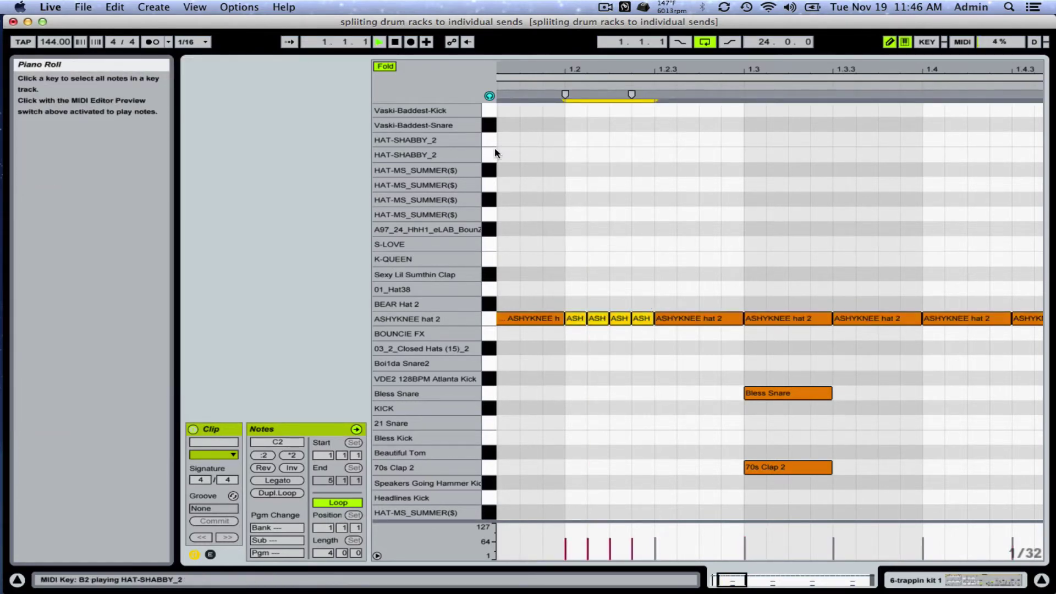
pyautogui.press('space')
pyautogui.hscroll(5, 710, 74)
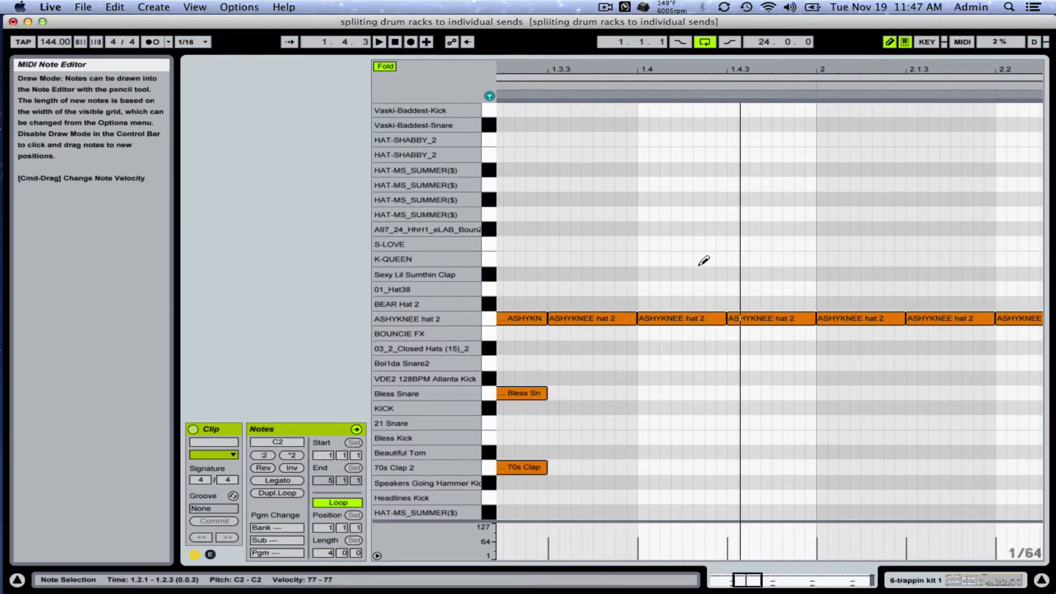
pyautogui.moveTo(651, 317)
pyautogui.mouseDown()
pyautogui.moveTo(642, 313)
pyautogui.moveTo(726, 311)
pyautogui.mouseUp()
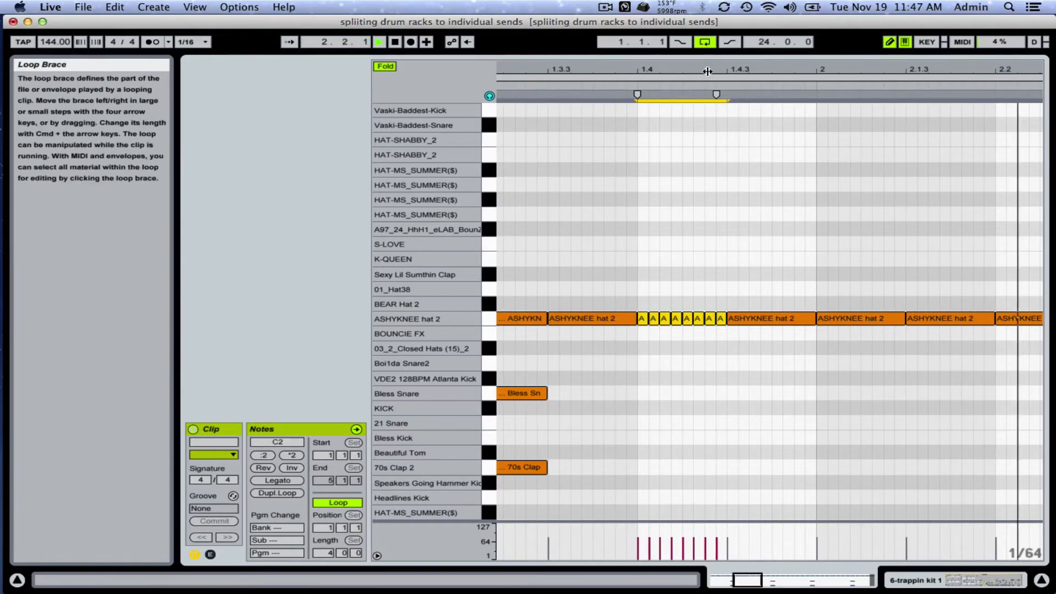
# Replace the 2.4 hi-hat with a fast run to 3.1.3 plus a short hit at 3.2.3.
pyautogui.moveTo(710, 70); pyautogui.dragTo(709, 49)
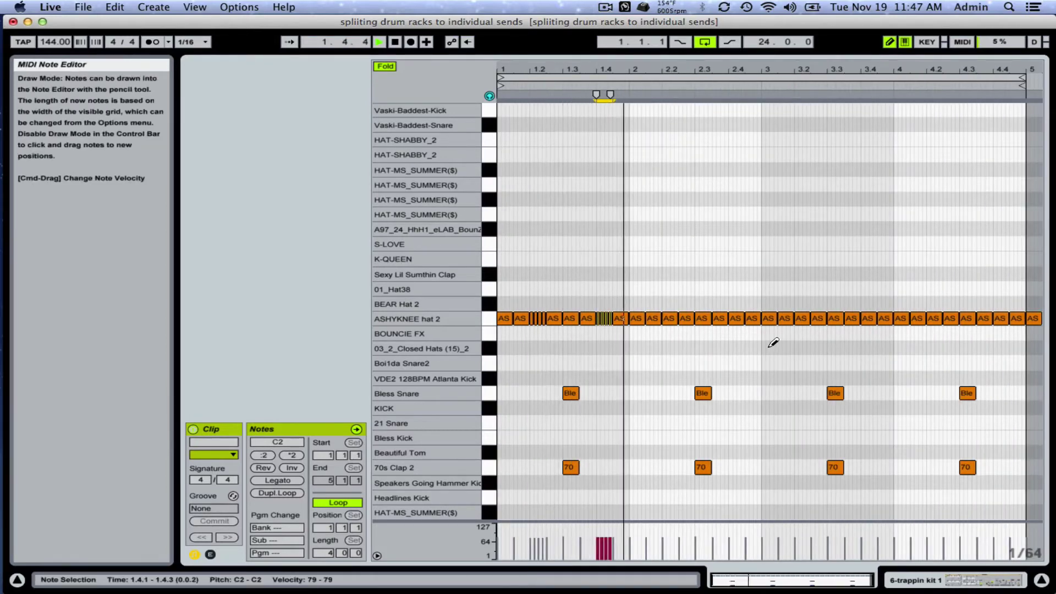
pyautogui.click(736, 318)
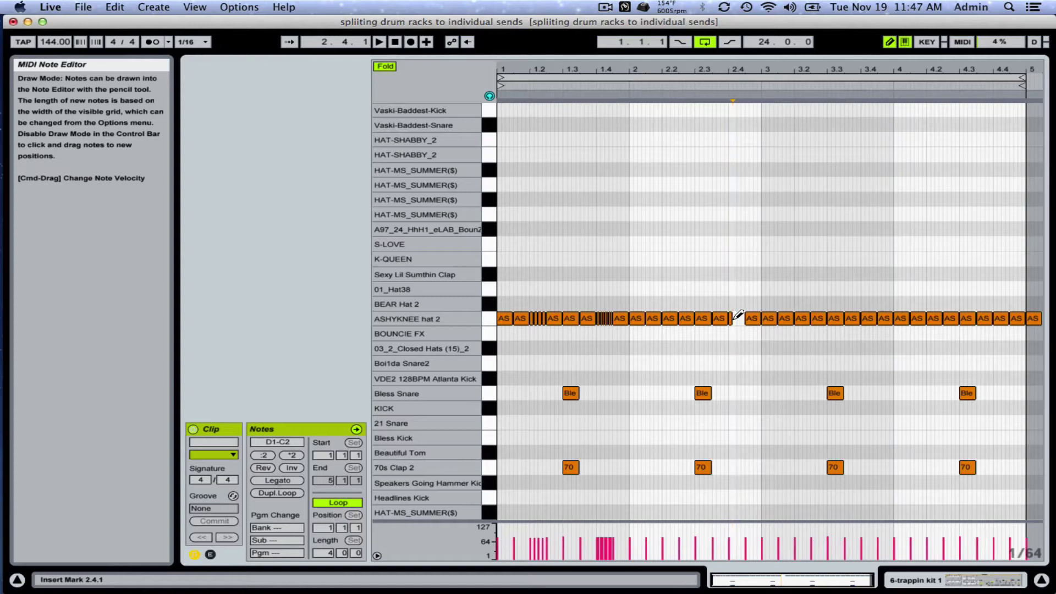
pyautogui.moveTo(736, 320); pyautogui.dragTo(818, 309)
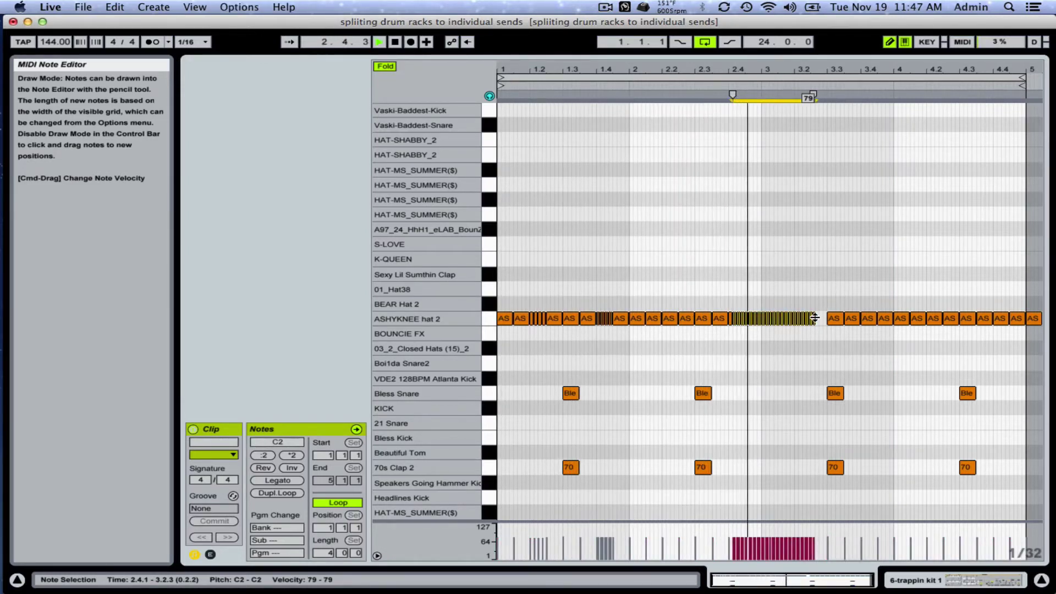
pyautogui.click(815, 318)
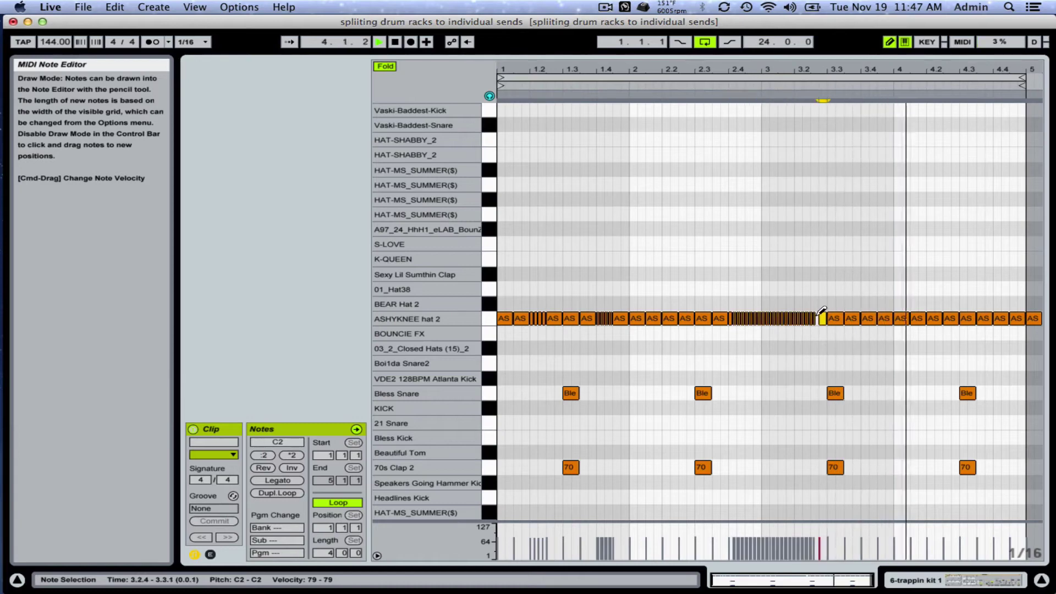
# On a triplet grid, draw hi-hats from 4.3.2 to 4.4.3 and play them back.
pyautogui.press('super+3')
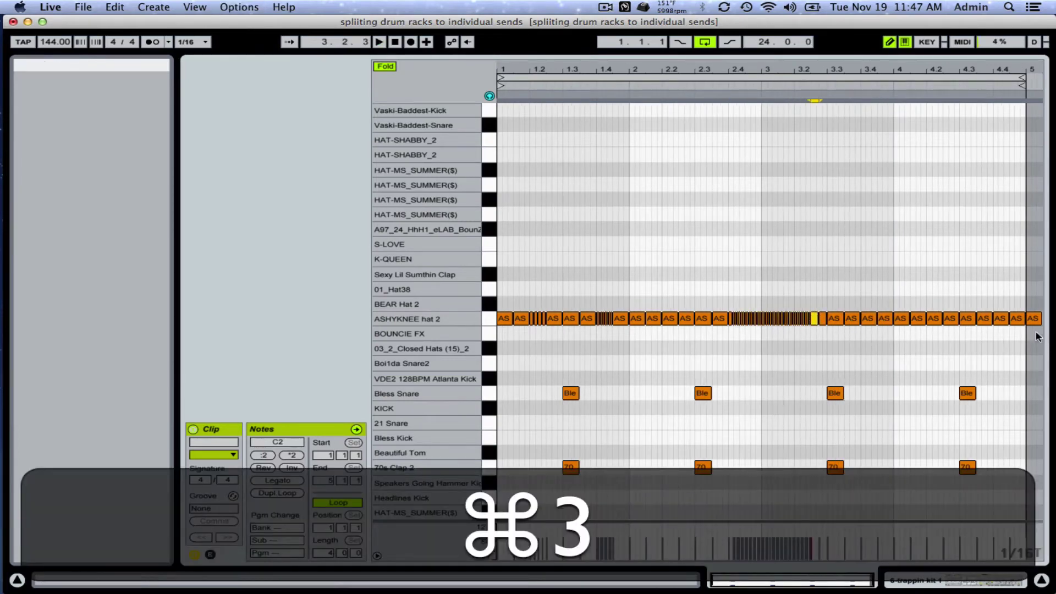
pyautogui.click(990, 318)
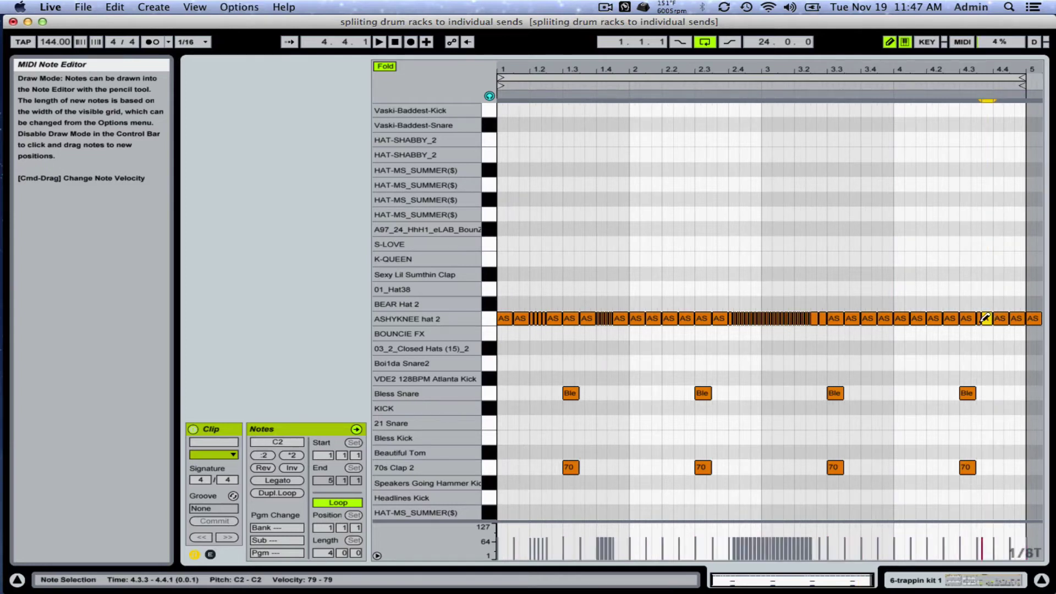
pyautogui.moveTo(987, 319); pyautogui.dragTo(1022, 317)
pyautogui.press('space')
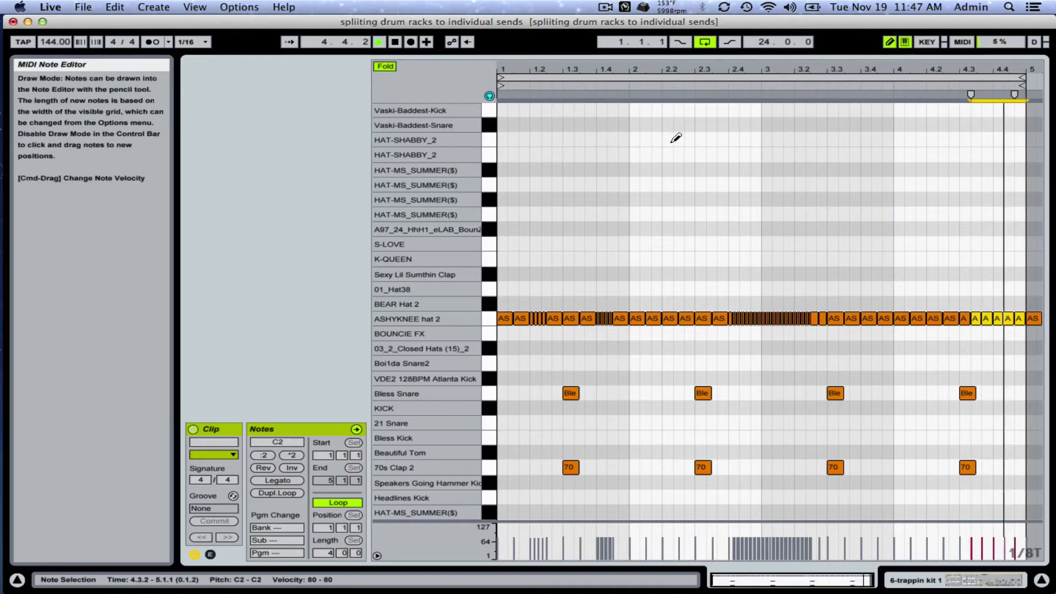
# Add Bless Kick hits at 1.1.1, 1.2.3 and 1.4.3, nudging the last to 1.4.1.
pyautogui.click(612, 77)
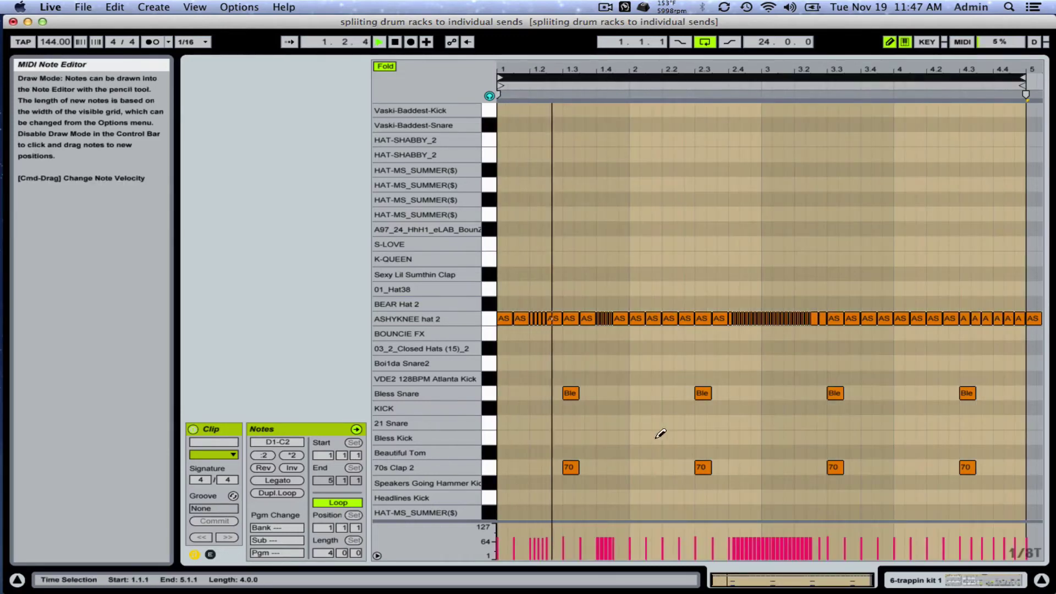
pyautogui.click(501, 437)
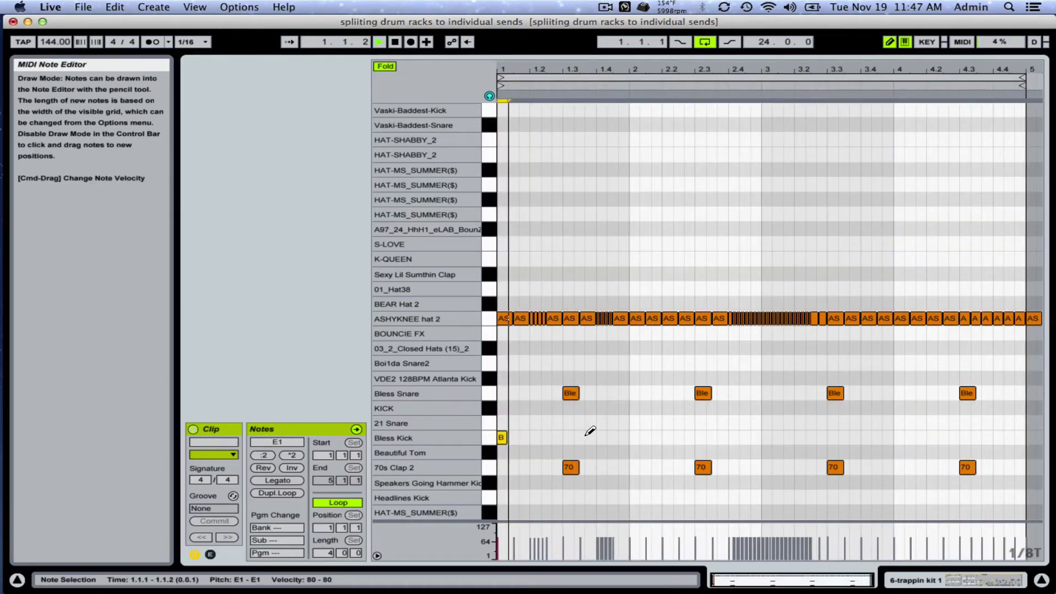
pyautogui.click(546, 437)
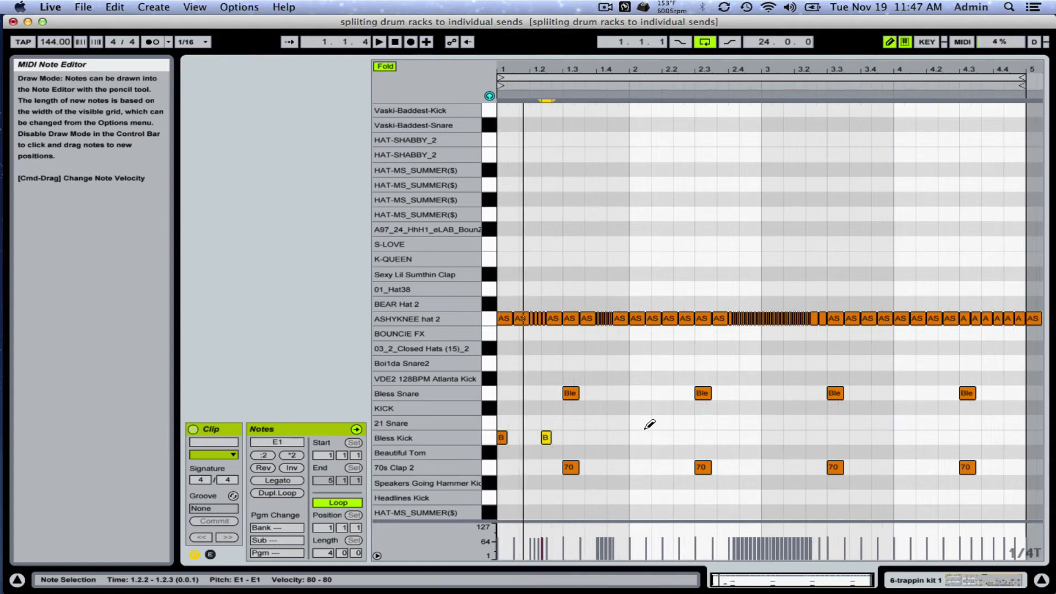
pyautogui.press('super+3')
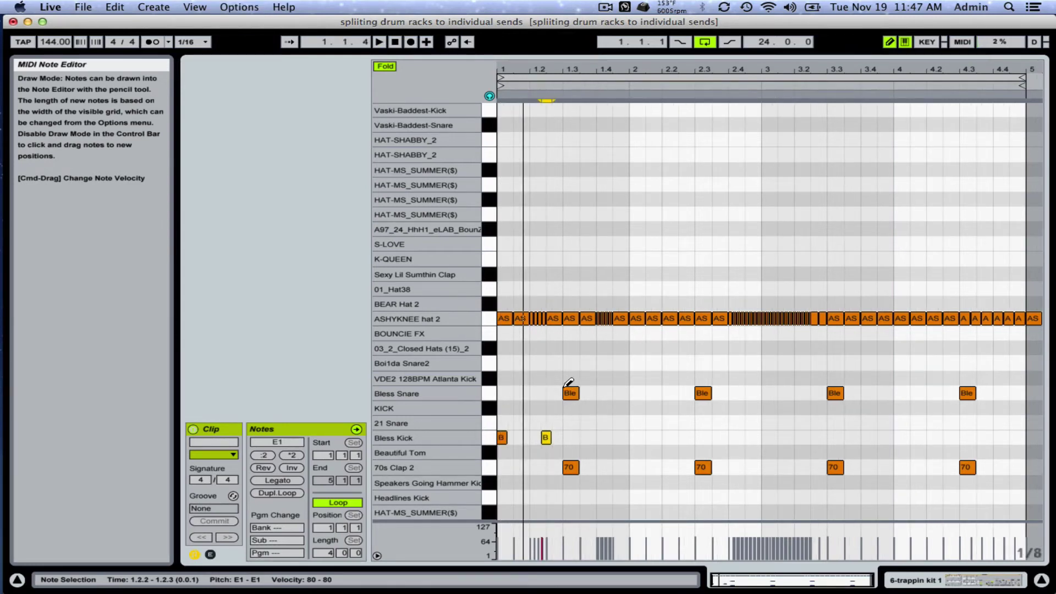
pyautogui.click(551, 435)
pyautogui.click(555, 437)
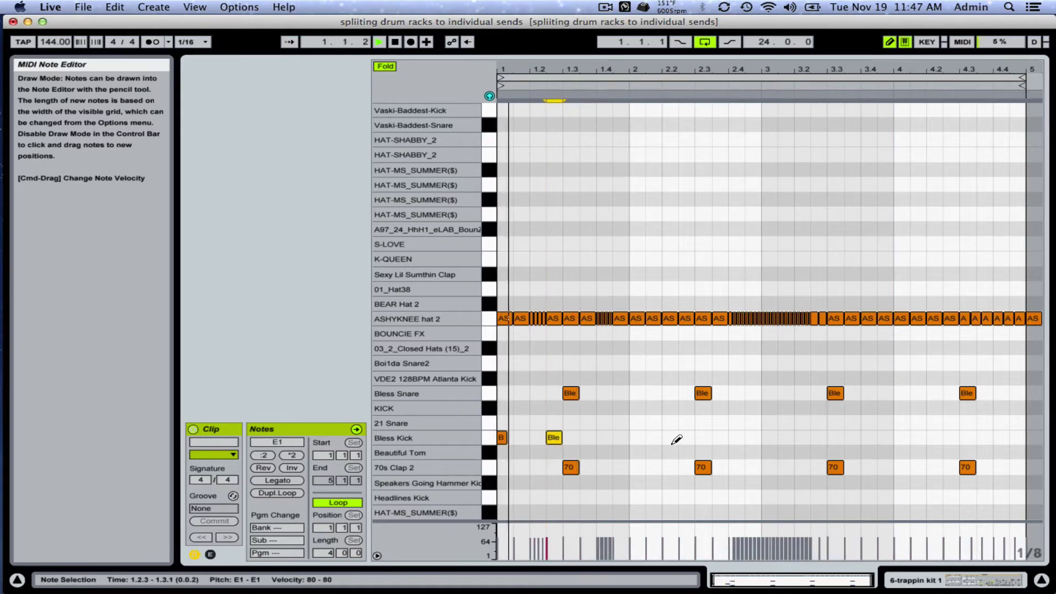
pyautogui.click(617, 438)
pyautogui.press('Left')
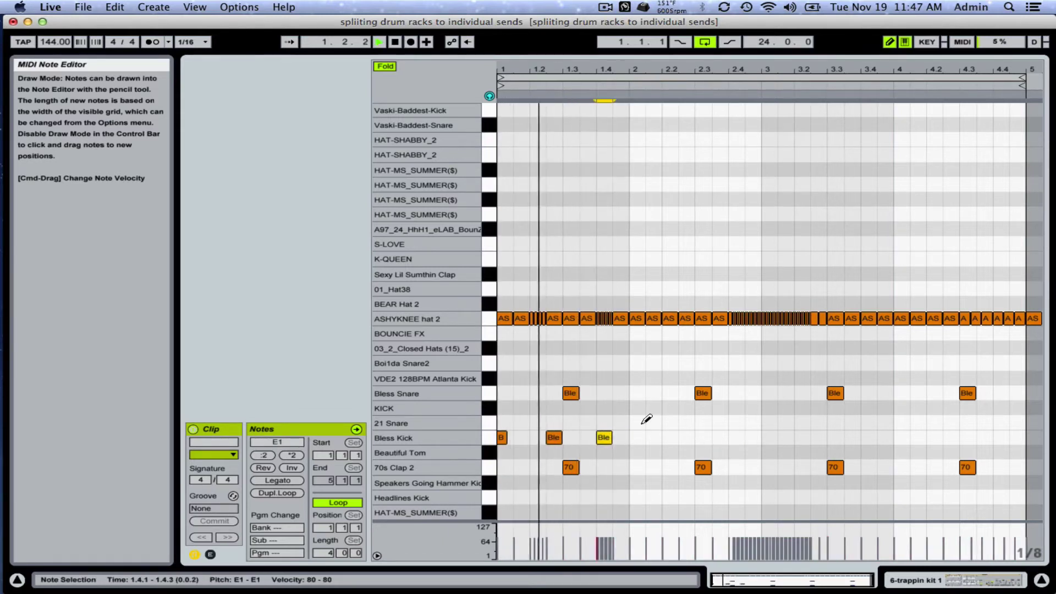
# Try the first Bless Snare note in other positions, return it to 1.3, and play the clip.
pyautogui.press('b')
pyautogui.click(571, 394)
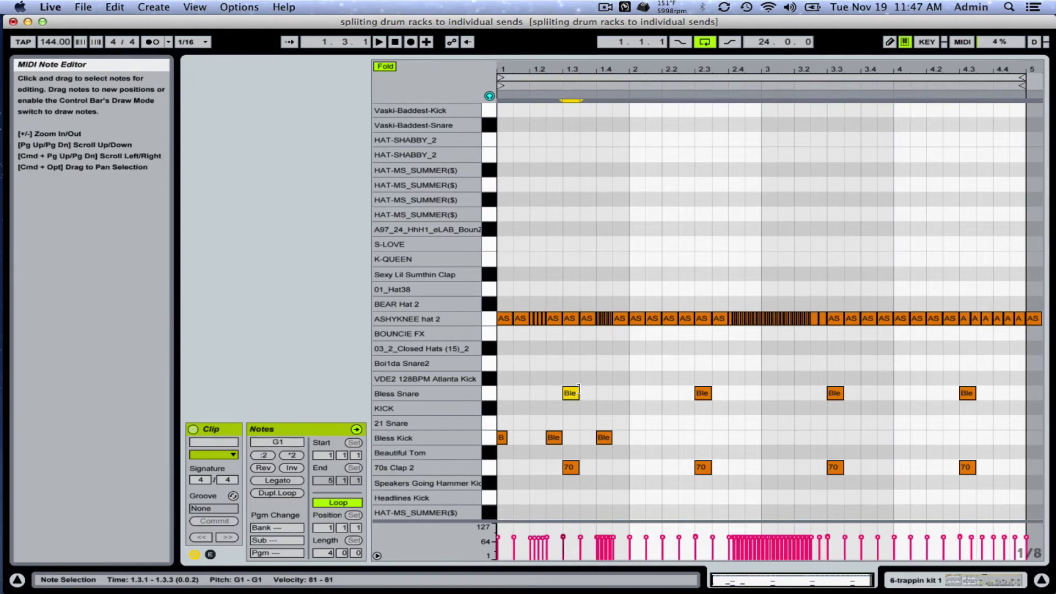
pyautogui.press('Left')
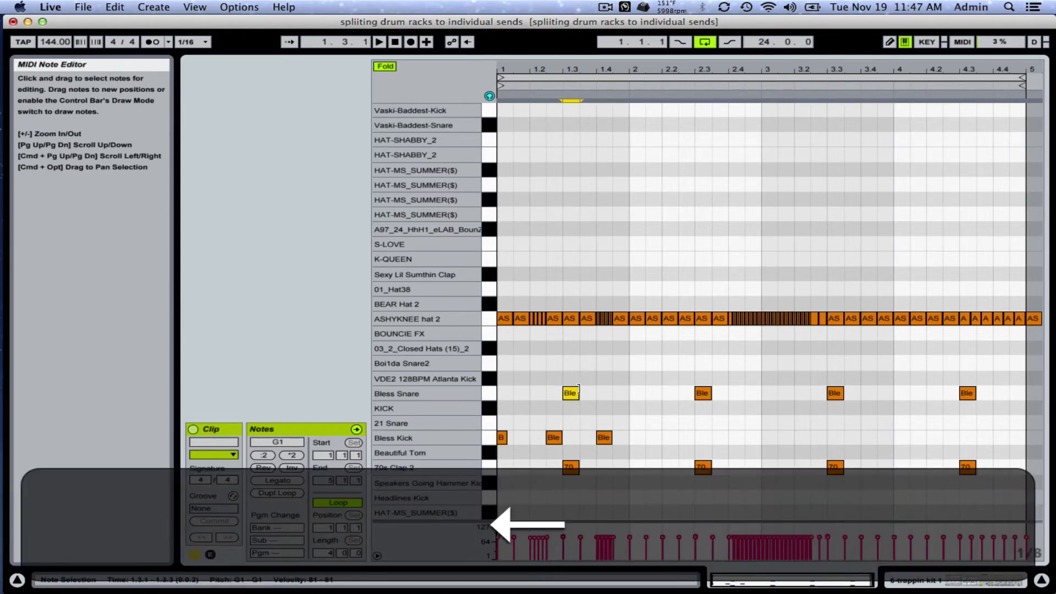
pyautogui.press('Right')
pyautogui.press('Up')
pyautogui.press('Down')
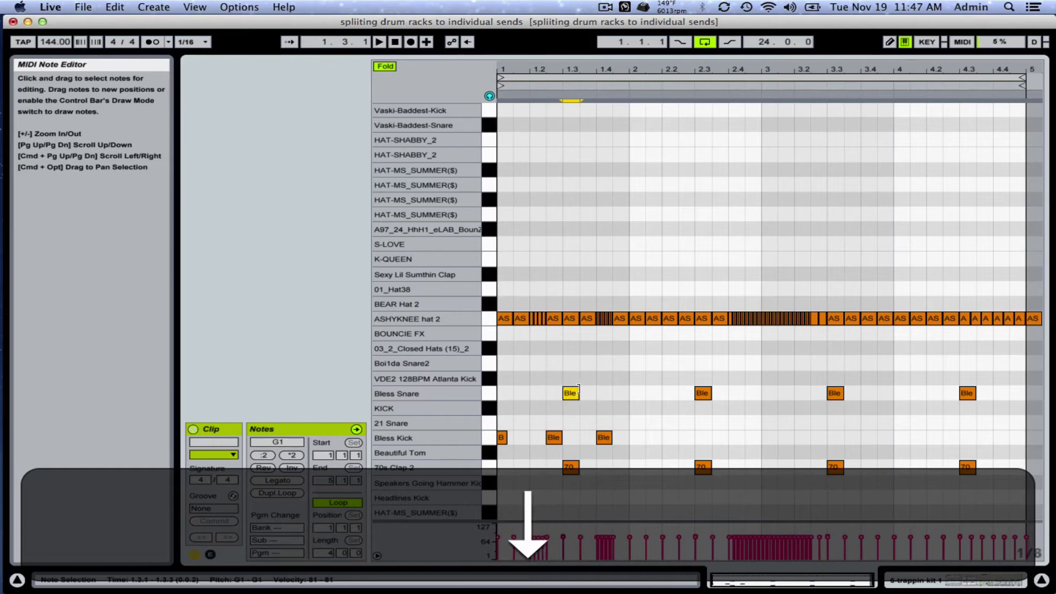
pyautogui.press('Up')
pyautogui.press('Down')
pyautogui.press('Down')
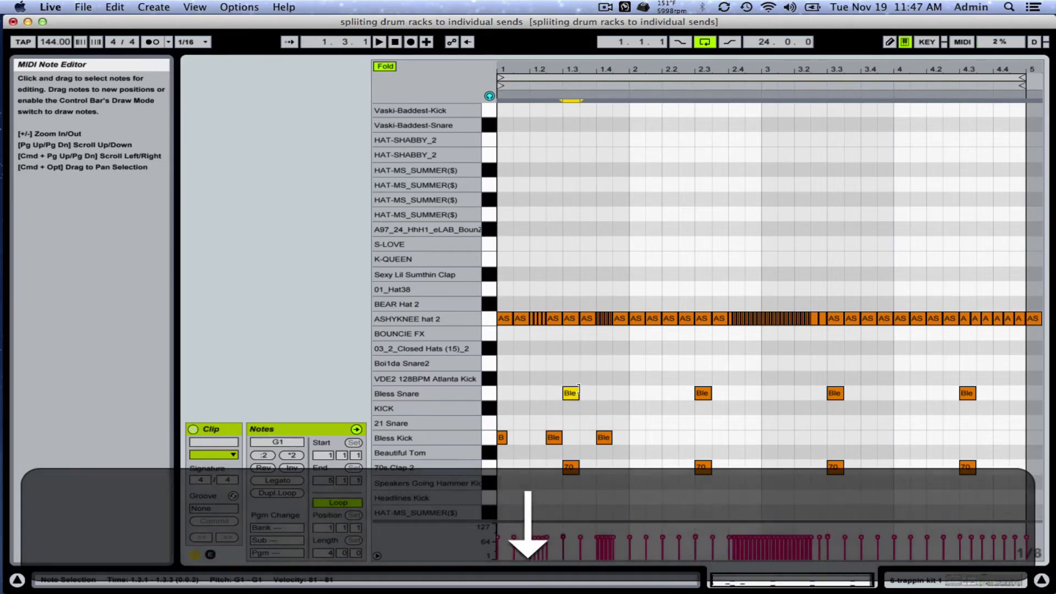
pyautogui.press('Right')
pyautogui.press('Down')
pyautogui.press('Up')
pyautogui.press('Right')
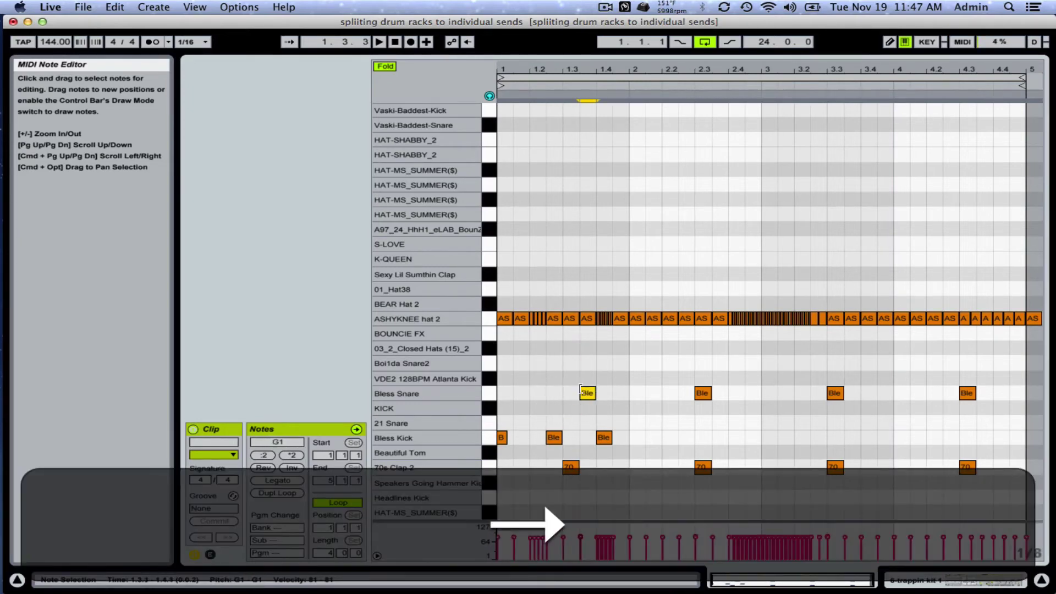
pyautogui.press('Right')
pyautogui.press('Left')
pyautogui.press('Left')
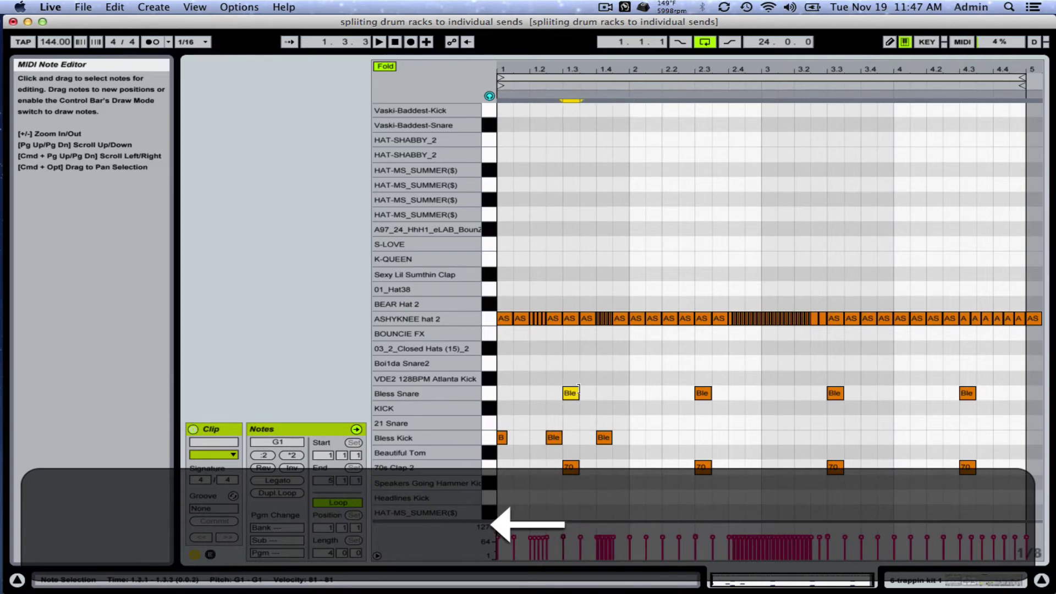
pyautogui.press('space')
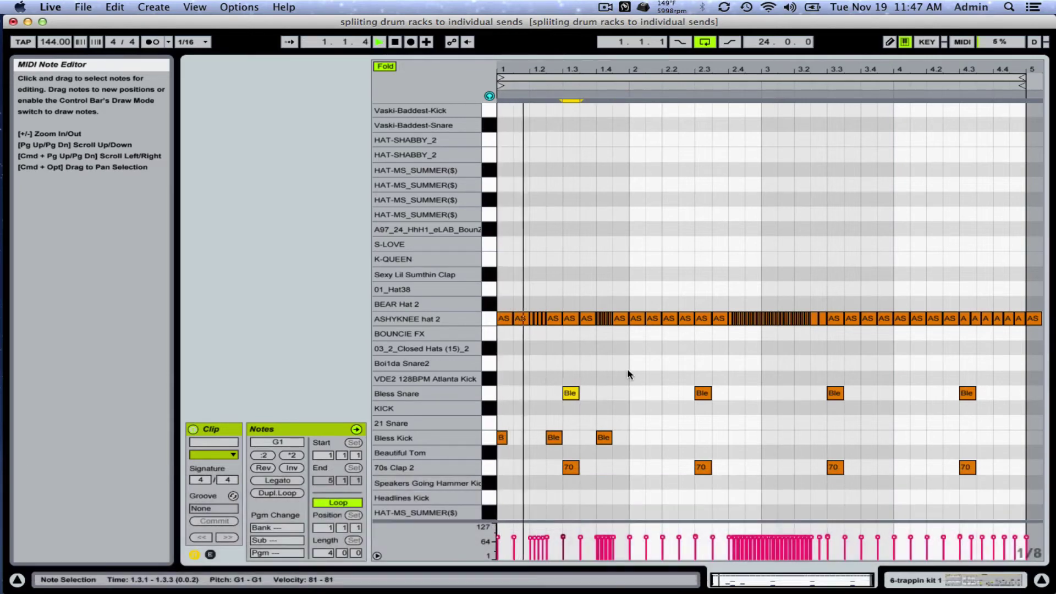
# Select all four Bless Snare notes, disable grid snap, and nudge them off-grid while auditioning.
pyautogui.click(561, 364)
pyautogui.press('space')
pyautogui.moveTo(561, 363); pyautogui.dragTo(1051, 405)
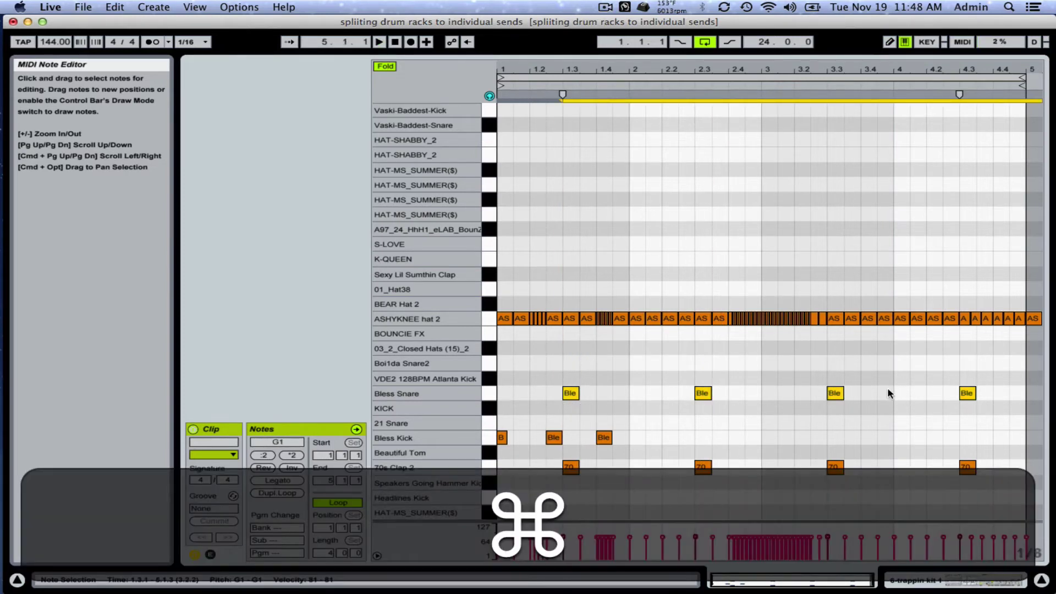
pyautogui.press('super+4')
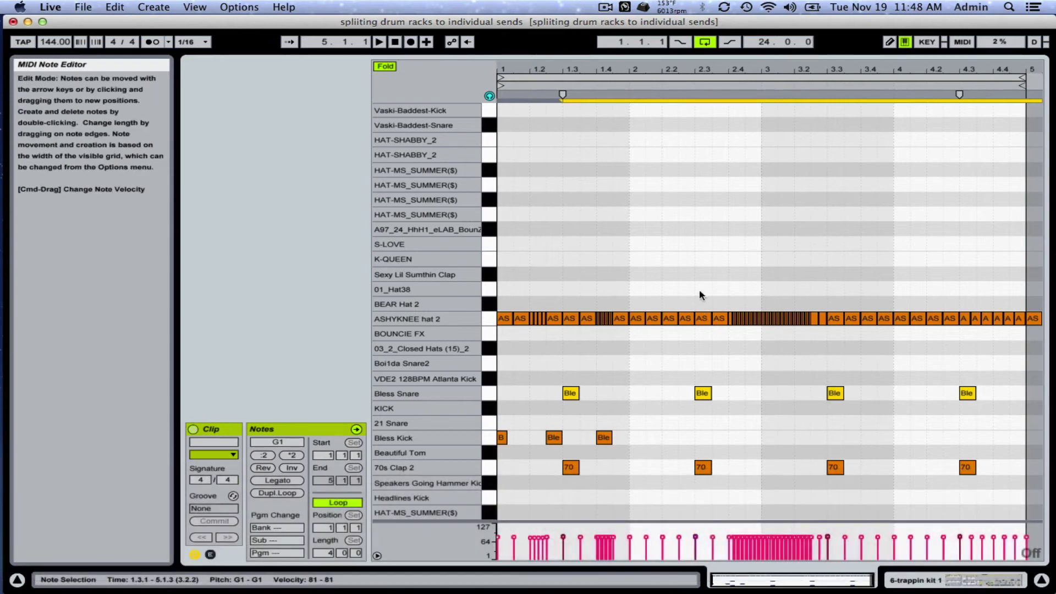
pyautogui.press('Left')
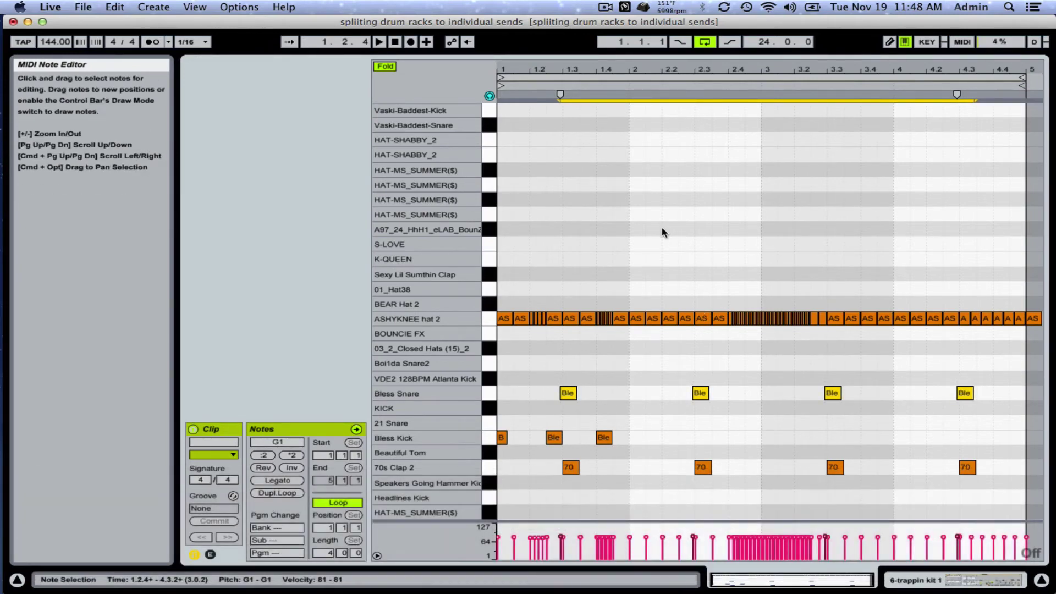
pyautogui.press('space')
pyautogui.press('Right')
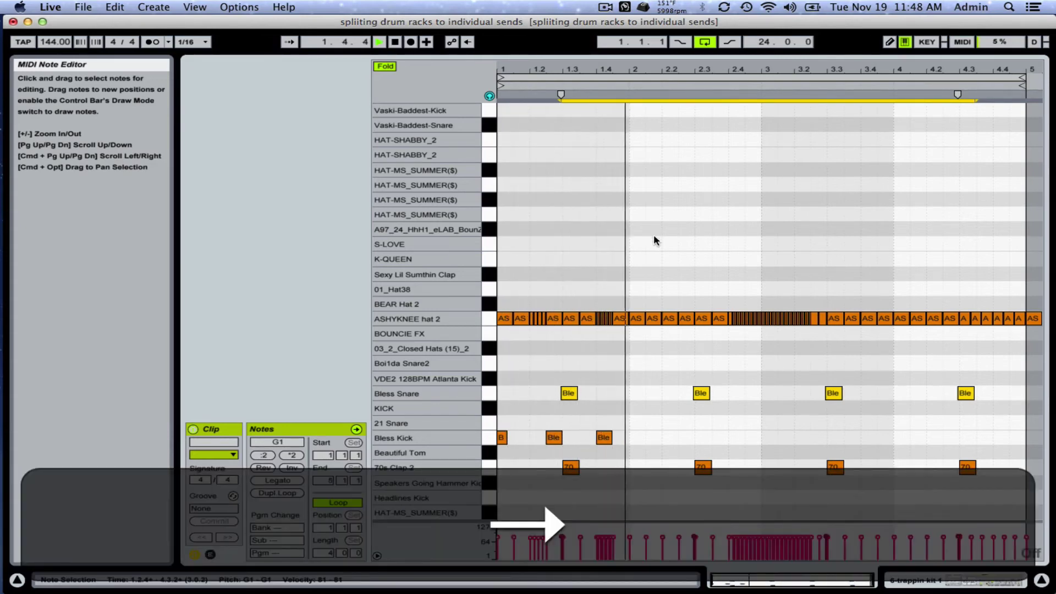
pyautogui.press('space')
pyautogui.press('space')
# Fine-tune the snare offset around beat 1.3 by ear, then re-enable grid snap.
pyautogui.press('Right')
pyautogui.press('space')
pyautogui.press('space')
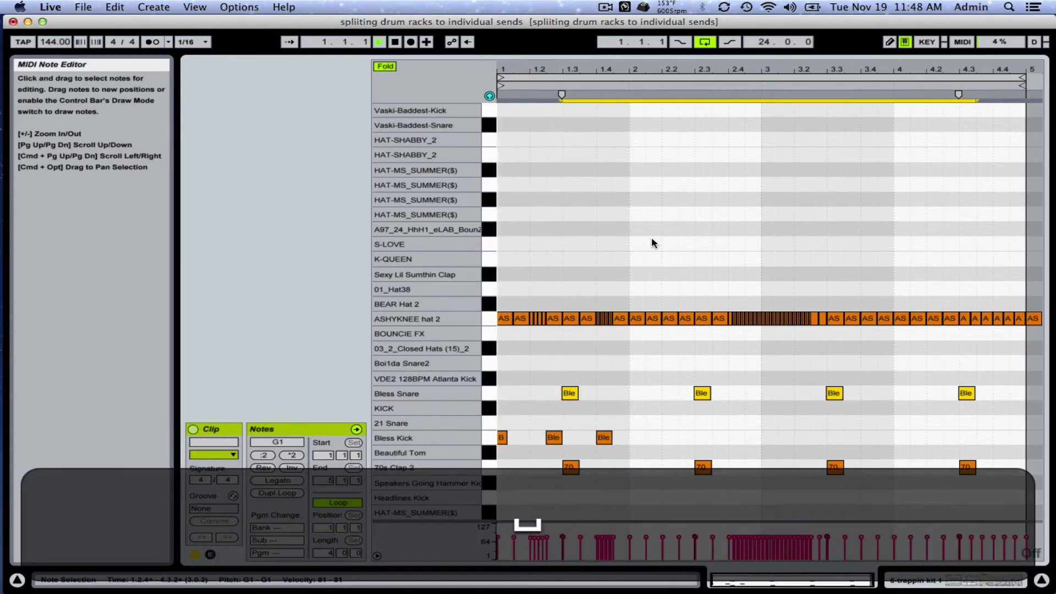
pyautogui.press('Right')
pyautogui.press('space')
pyautogui.press('space')
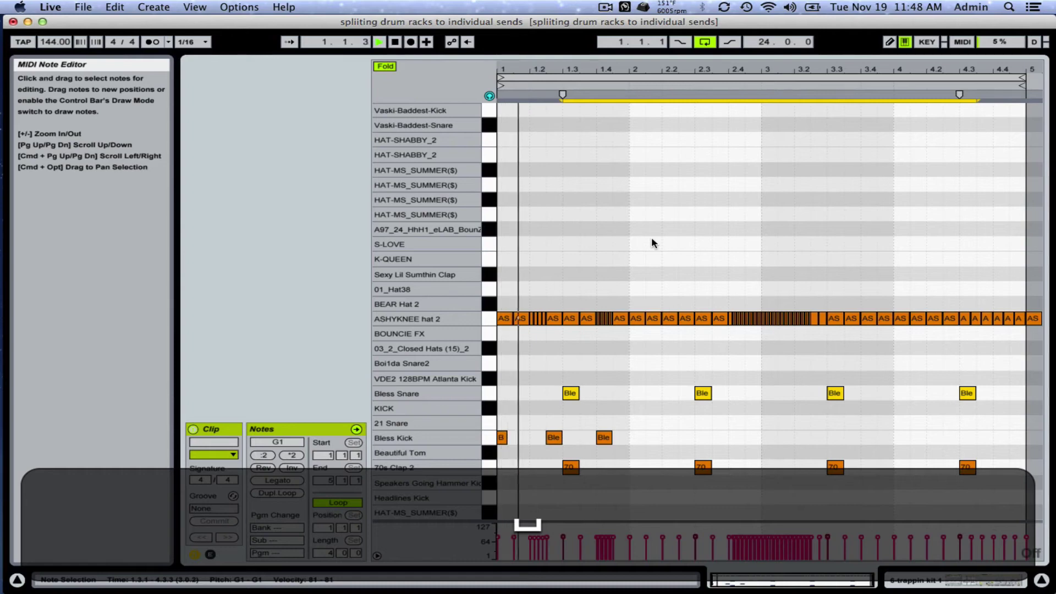
pyautogui.press('space')
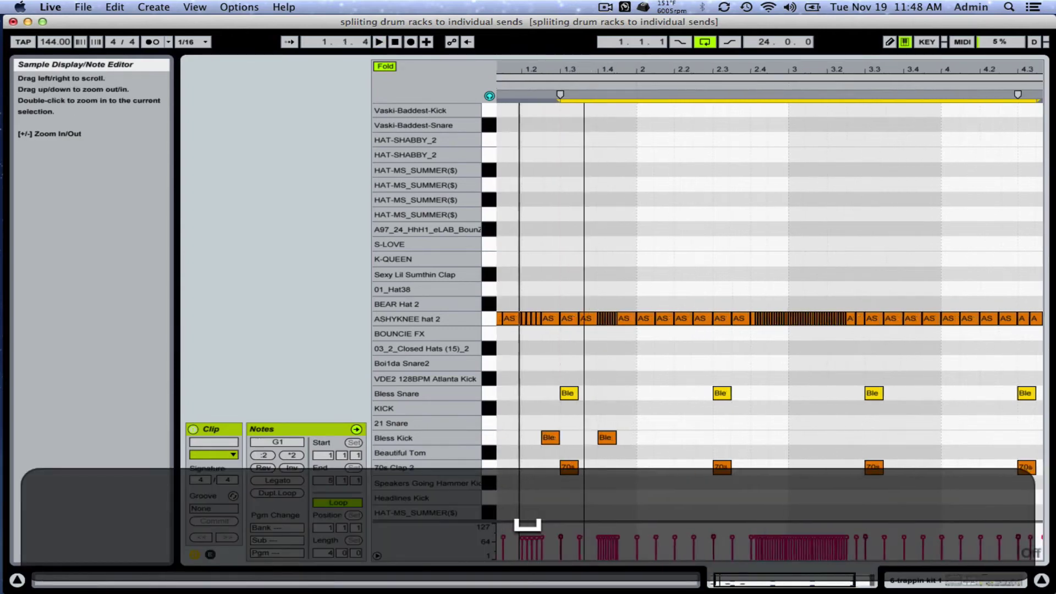
pyautogui.moveTo(563, 74); pyautogui.dragTo(585, 365)
pyautogui.press('Left')
pyautogui.press('space')
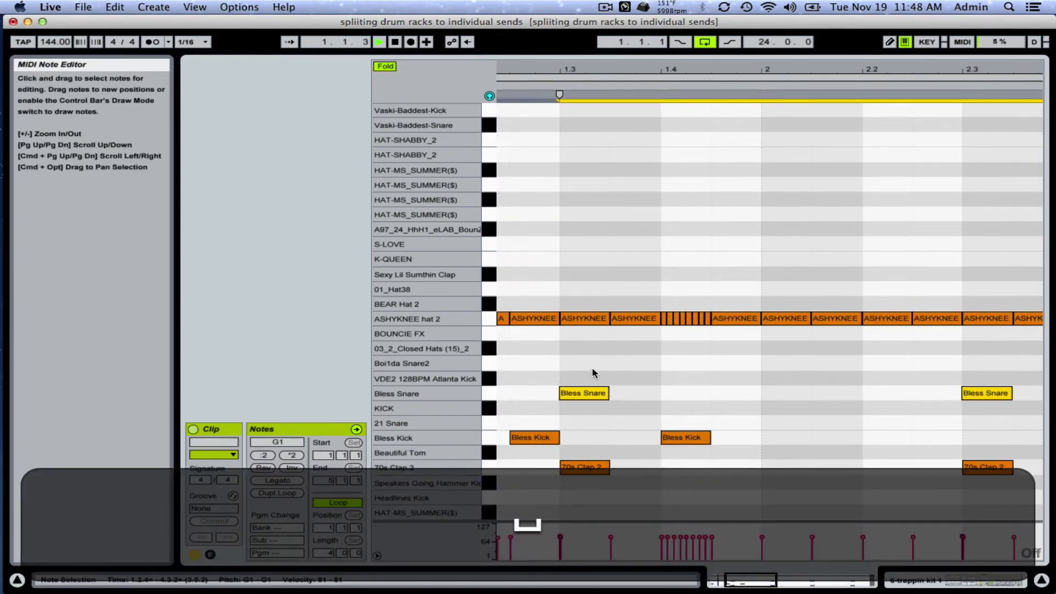
pyautogui.press('space')
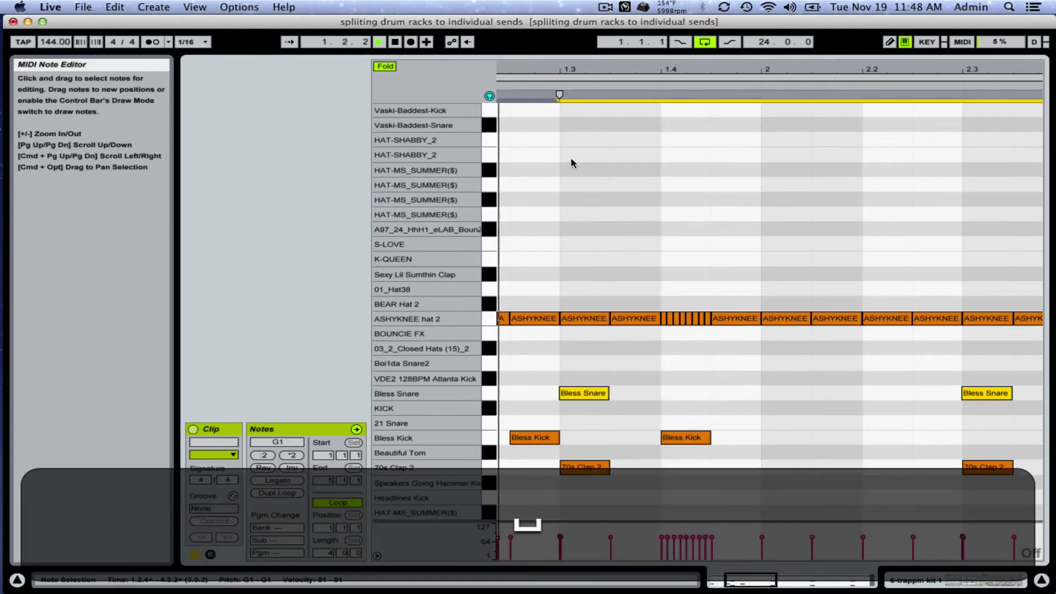
pyautogui.doubleClick(631, 69)
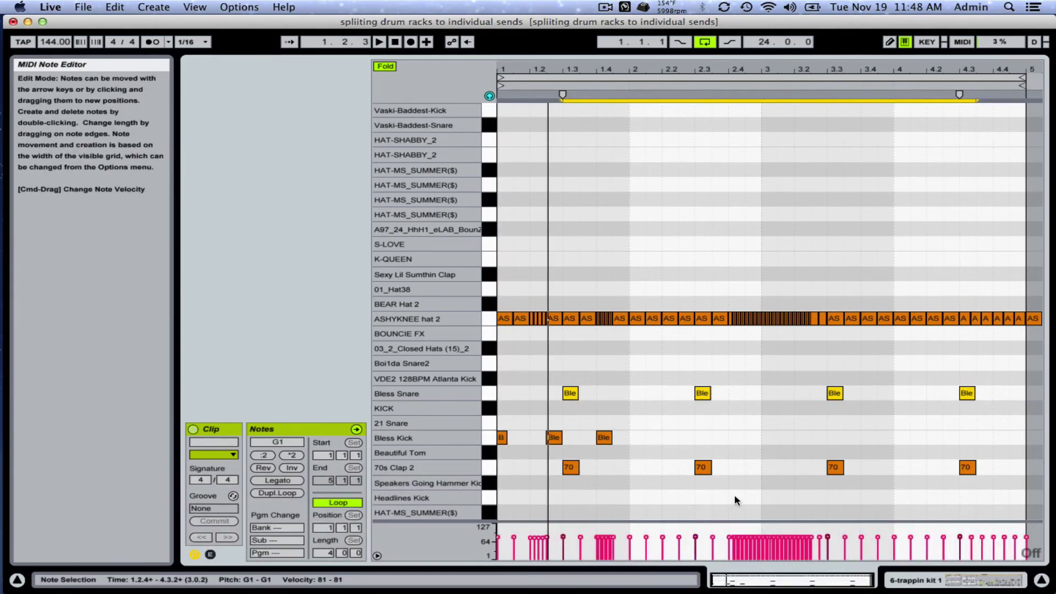
pyautogui.keyDown('super'); pyautogui.click(577, 464); pyautogui.keyUp('super')
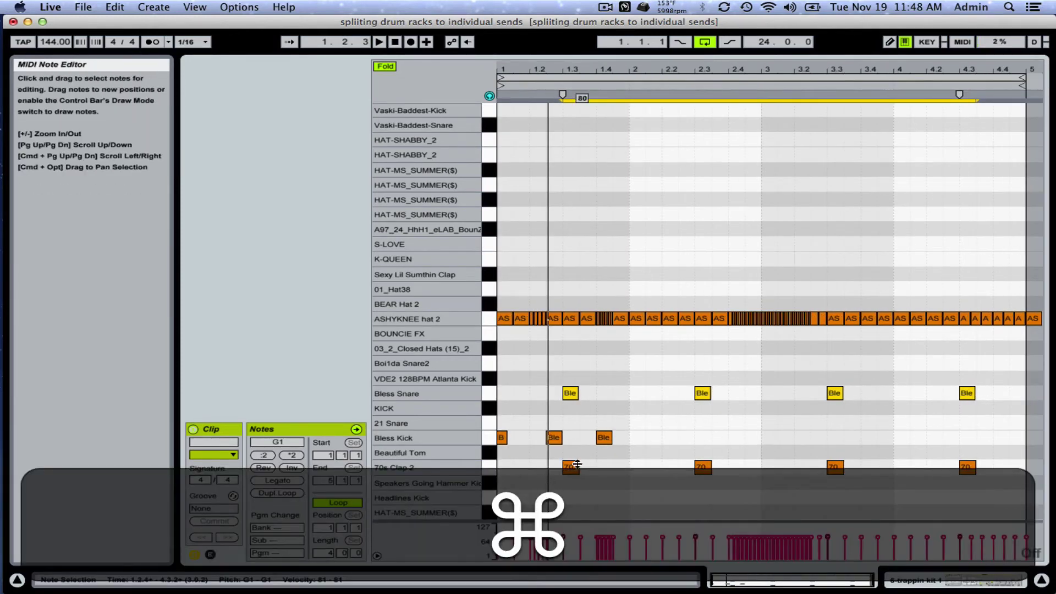
pyautogui.press('super+4')
# Add a Bless Kick at beat 2.2, then draw short kicks after it on a 1/16 grid.
pyautogui.press('space')
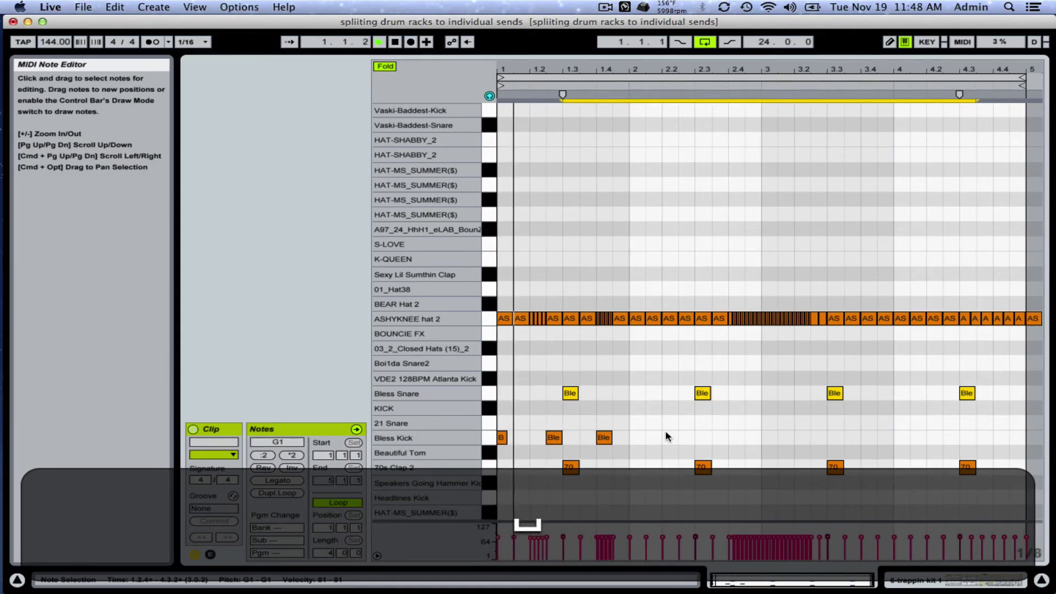
pyautogui.doubleClick(669, 437)
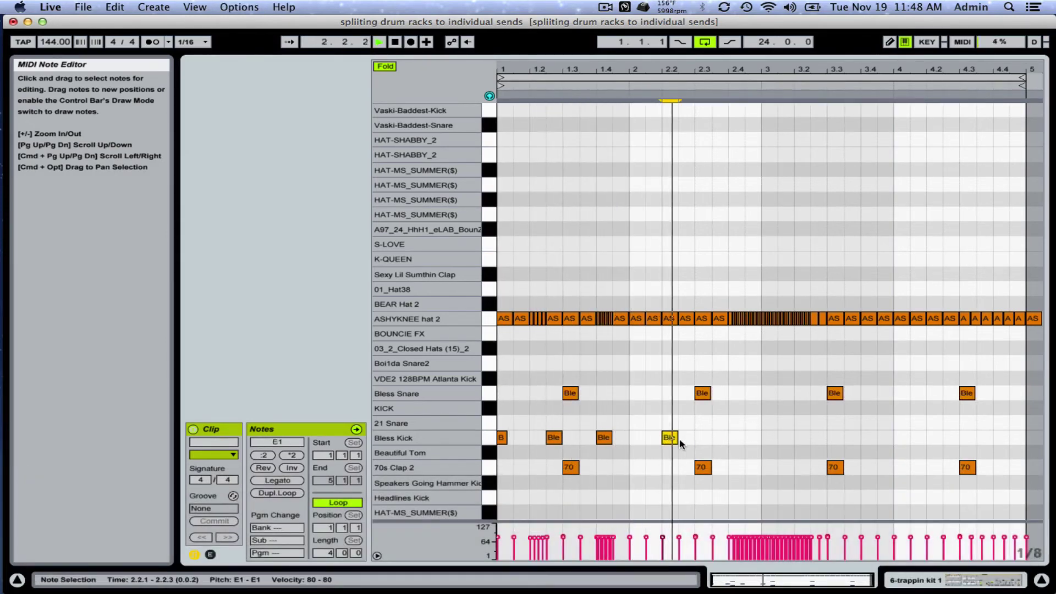
pyautogui.press('space')
pyautogui.press('super+2')
pyautogui.press('super+1')
pyautogui.press('super+1')
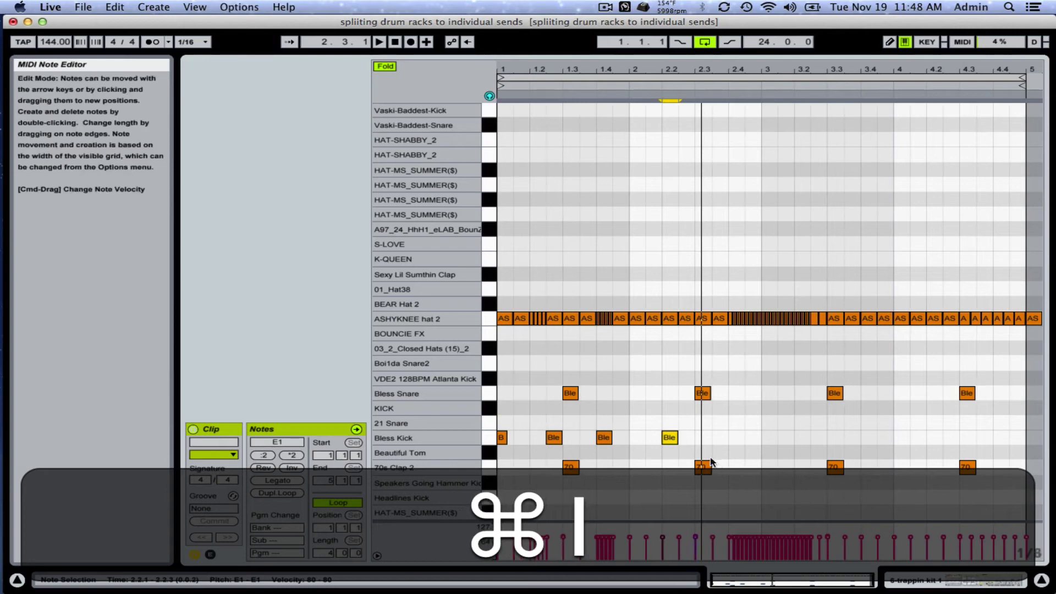
pyautogui.press('super+b')
pyautogui.moveTo(683, 433); pyautogui.dragTo(699, 434)
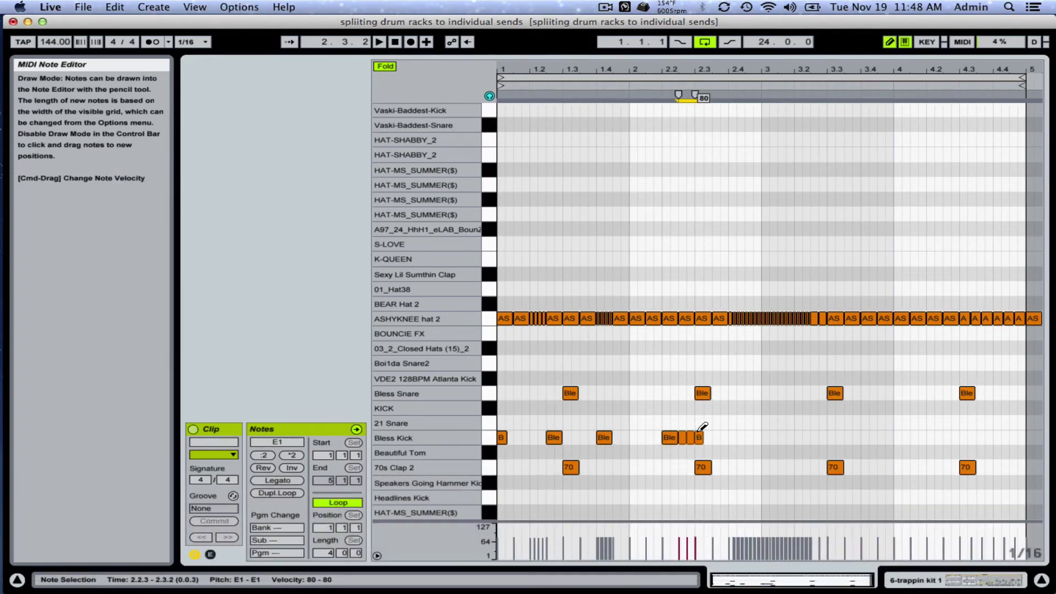
pyautogui.press('space')
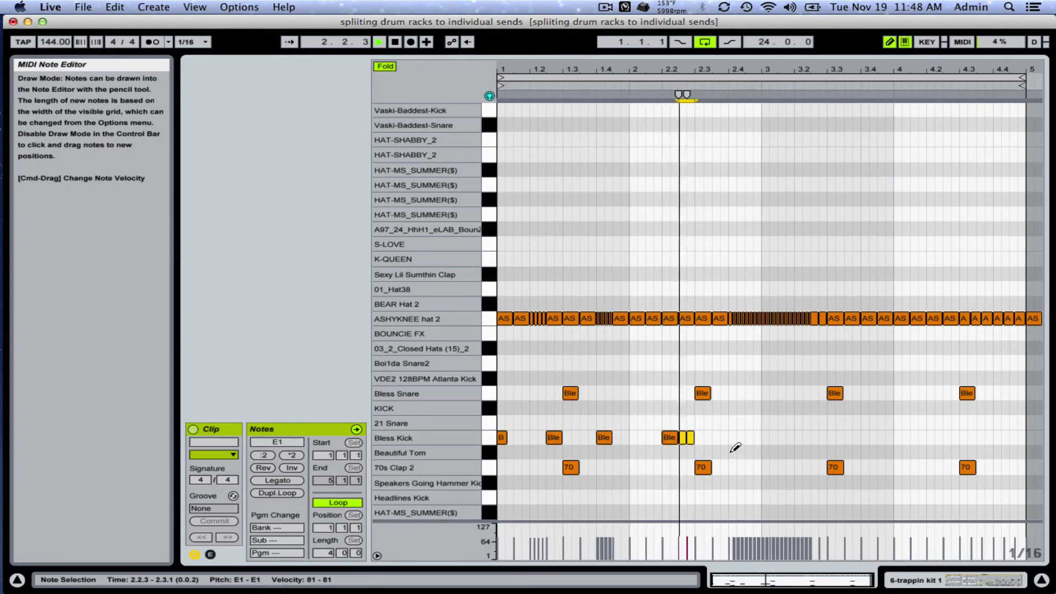
pyautogui.press('space')
pyautogui.press('space')
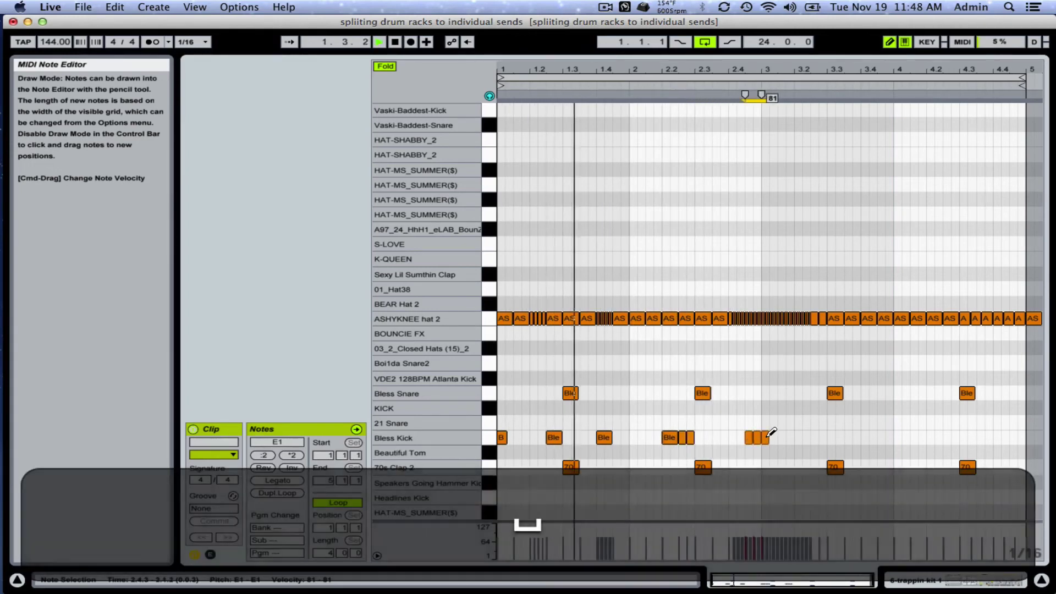
# Draw a rapid 1/64 Bless Kick roll leading into bar 3 and loop-play it.
pyautogui.moveTo(748, 437); pyautogui.dragTo(767, 438)
pyautogui.press('super+1')
pyautogui.press('super+1')
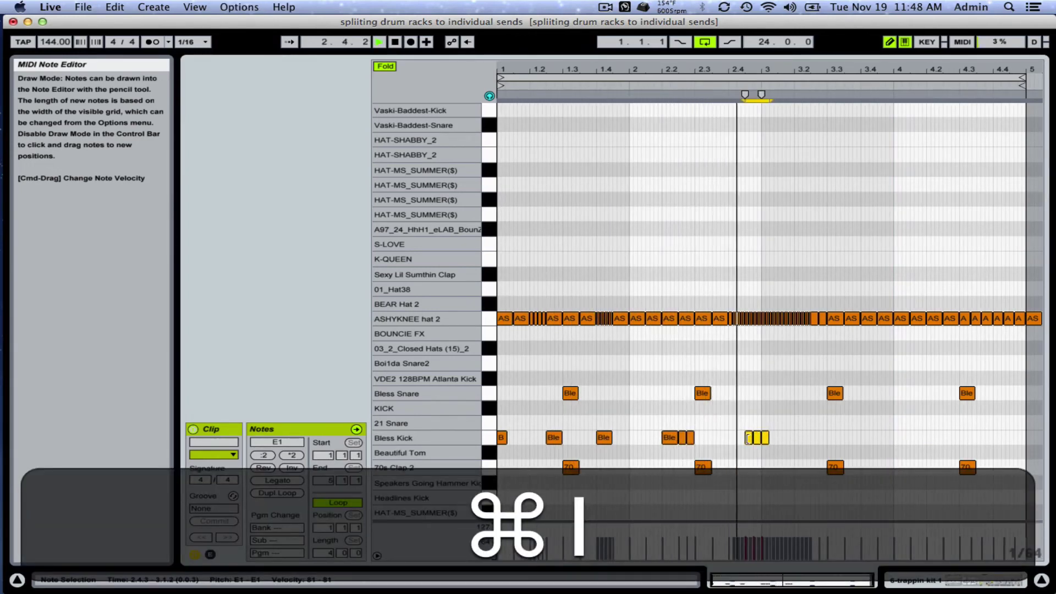
pyautogui.press('space')
pyautogui.click(749, 437)
pyautogui.moveTo(747, 437); pyautogui.dragTo(767, 437)
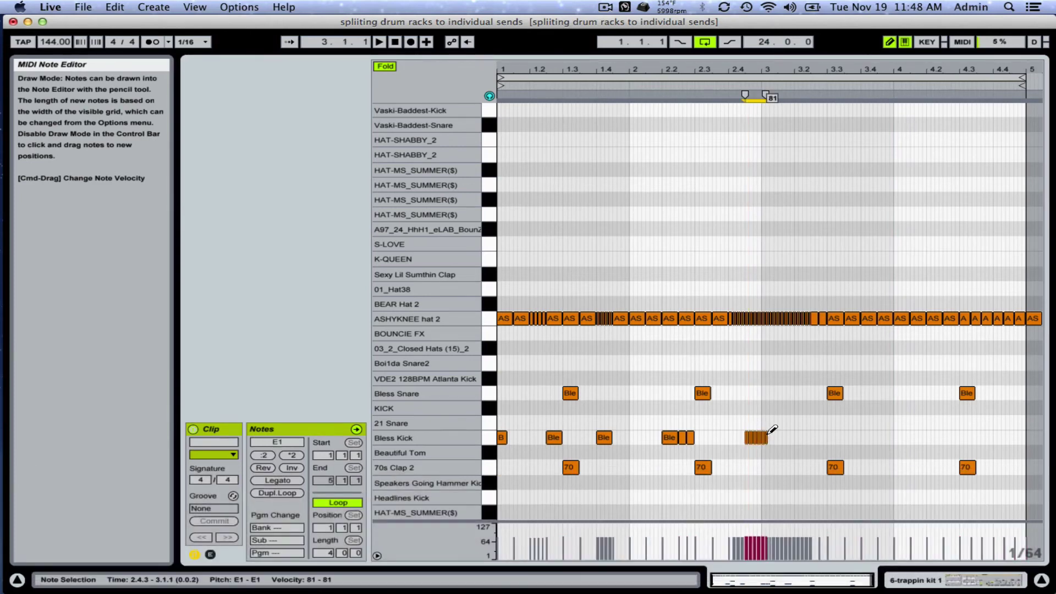
pyautogui.press('super+l')
pyautogui.press('space')
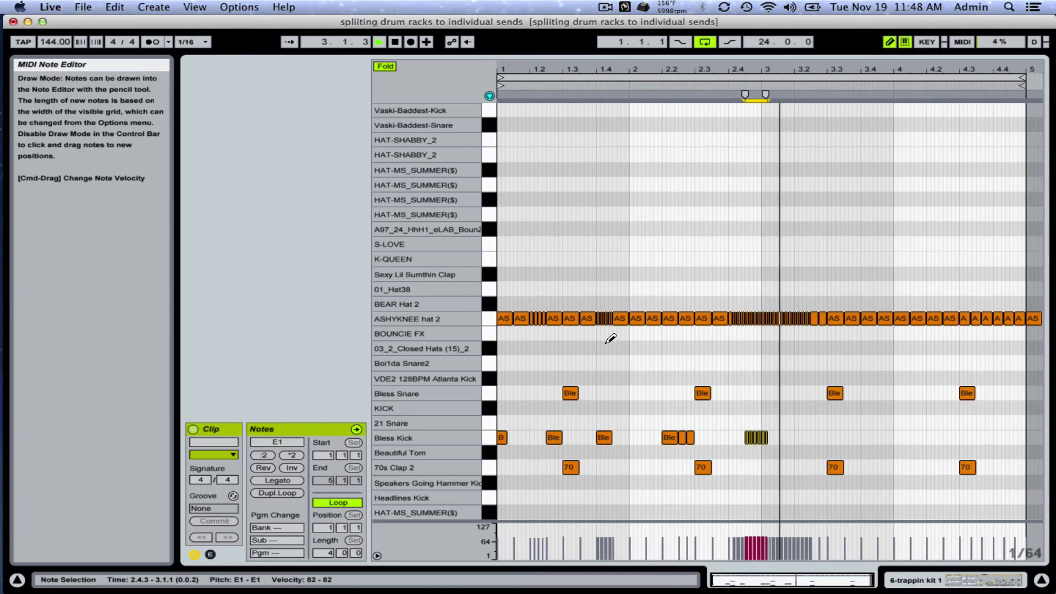
pyautogui.press('space')
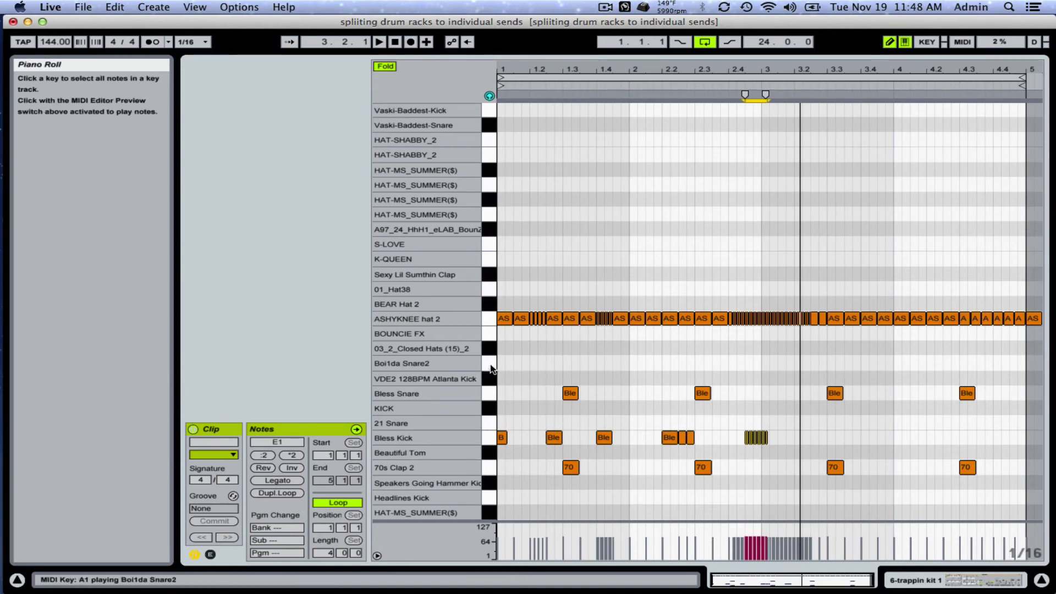
# Exit Draw Mode and marquee-select the ASHYKNEE hat 2 notes, then the four Bless Snare notes.
pyautogui.click(486, 376)
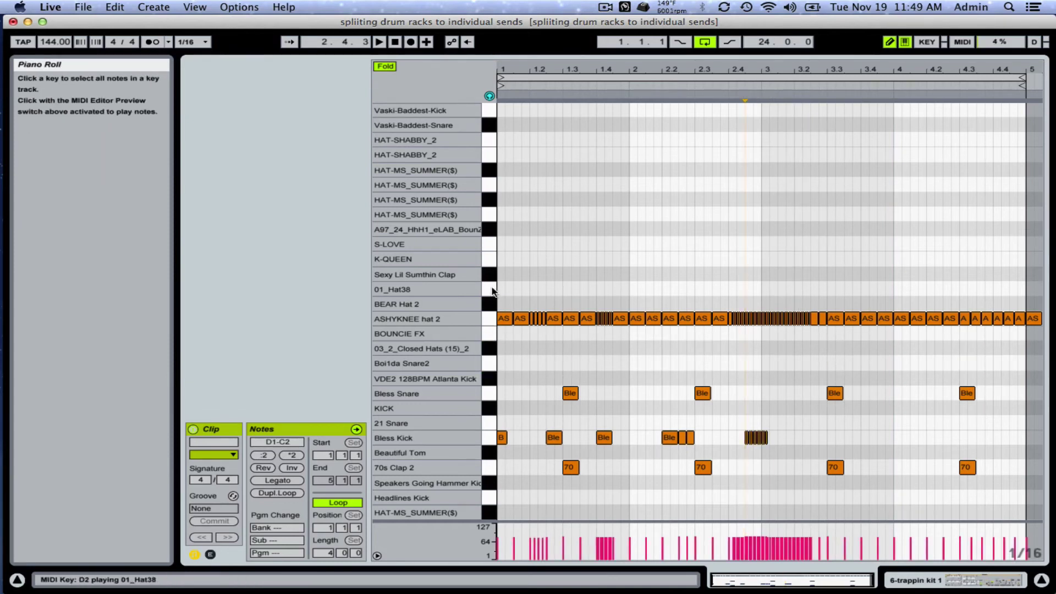
pyautogui.press('b')
pyautogui.moveTo(502, 189)
pyautogui.mouseDown()
pyautogui.moveTo(728, 407)
pyautogui.moveTo(1026, 364)
pyautogui.mouseUp()
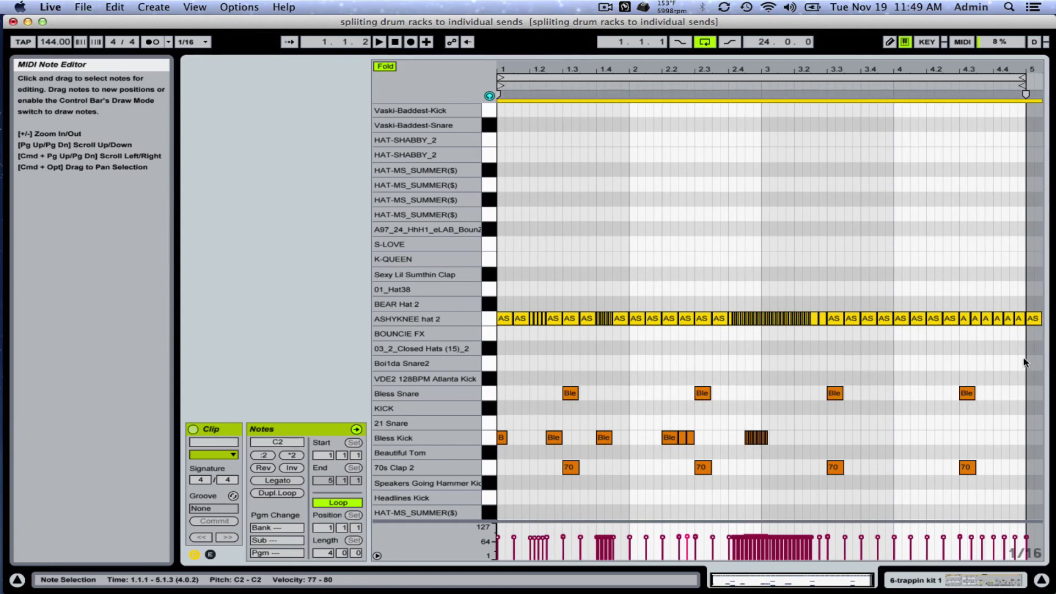
pyautogui.moveTo(531, 361); pyautogui.dragTo(1052, 422)
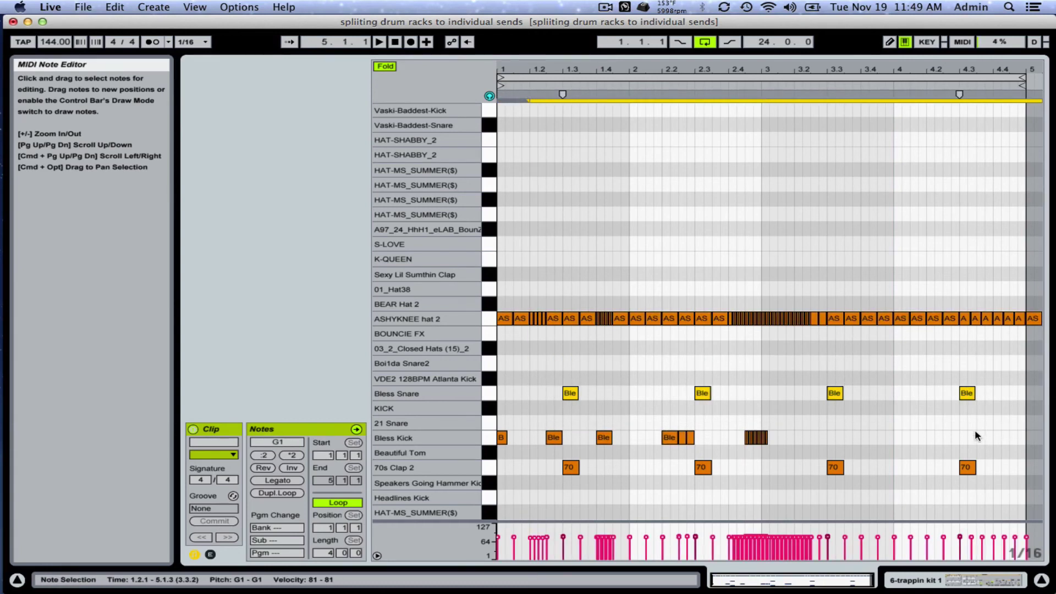